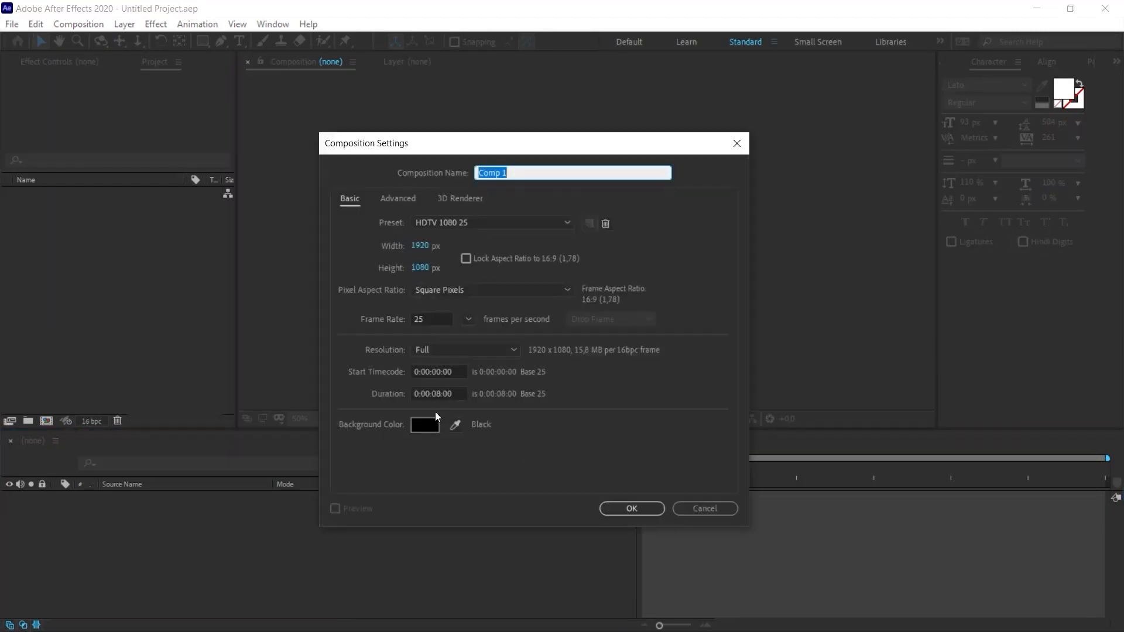
# - Create the 8-second HDTV 1080 25 composition and add the text HOLLYWOOD PICTURES to it
pyautogui.click(621, 514)
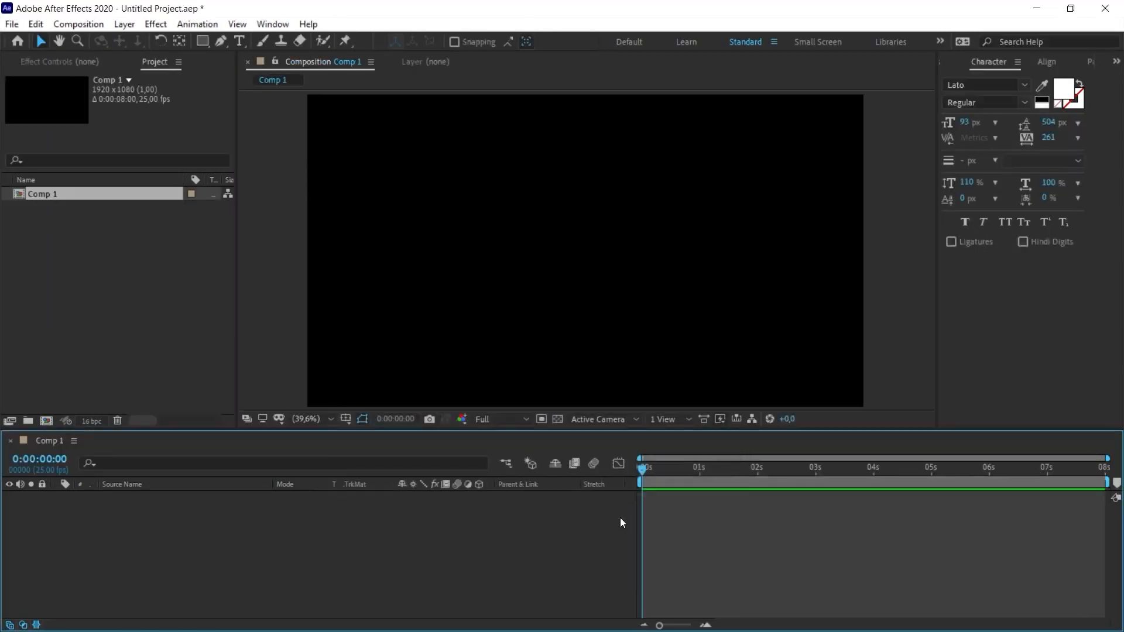
pyautogui.click(239, 41)
pyautogui.click(482, 255)
pyautogui.write('HOLLYWOOD PICTURES')
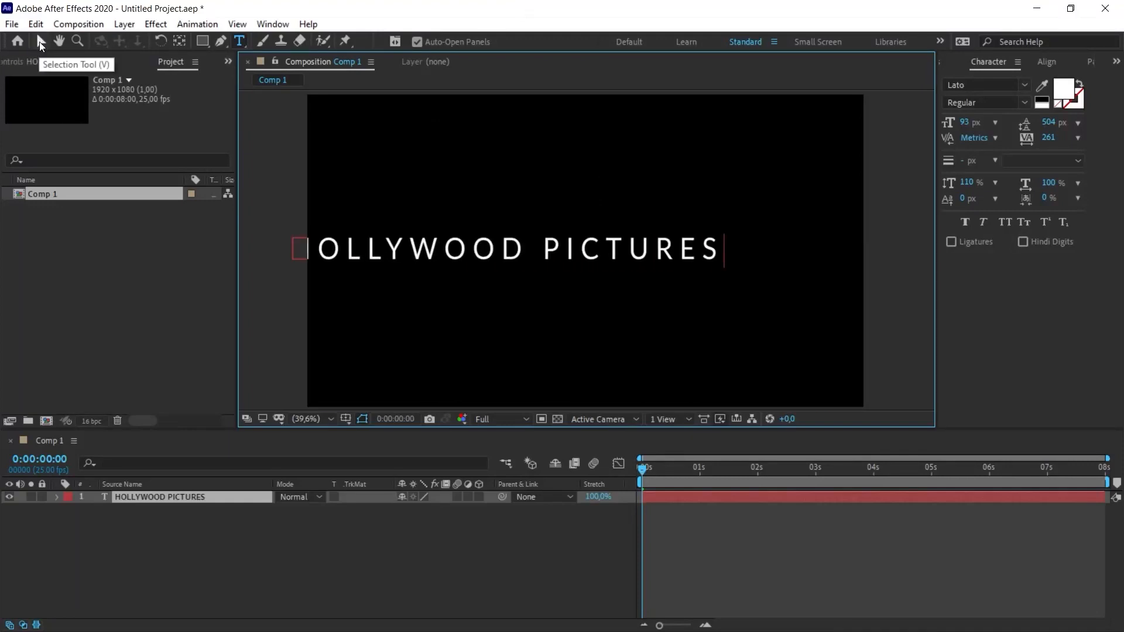
pyautogui.click(40, 42)
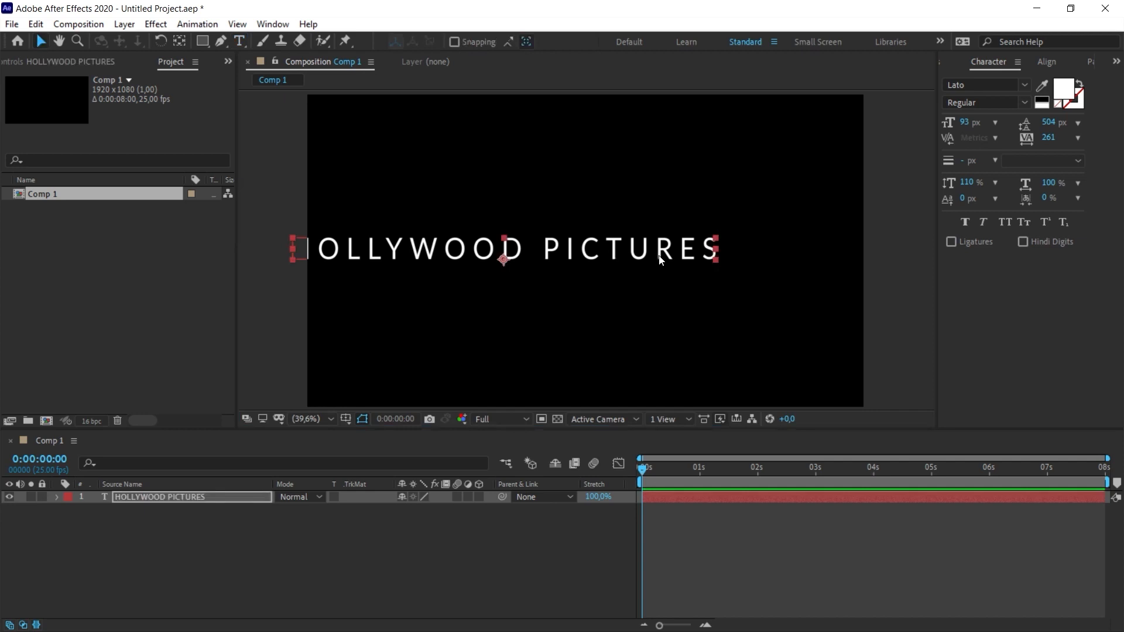
# - Align the HOLLYWOOD PICTURES text to the horizontal and vertical center of the composition
pyautogui.click(273, 24)
pyautogui.click(313, 104)
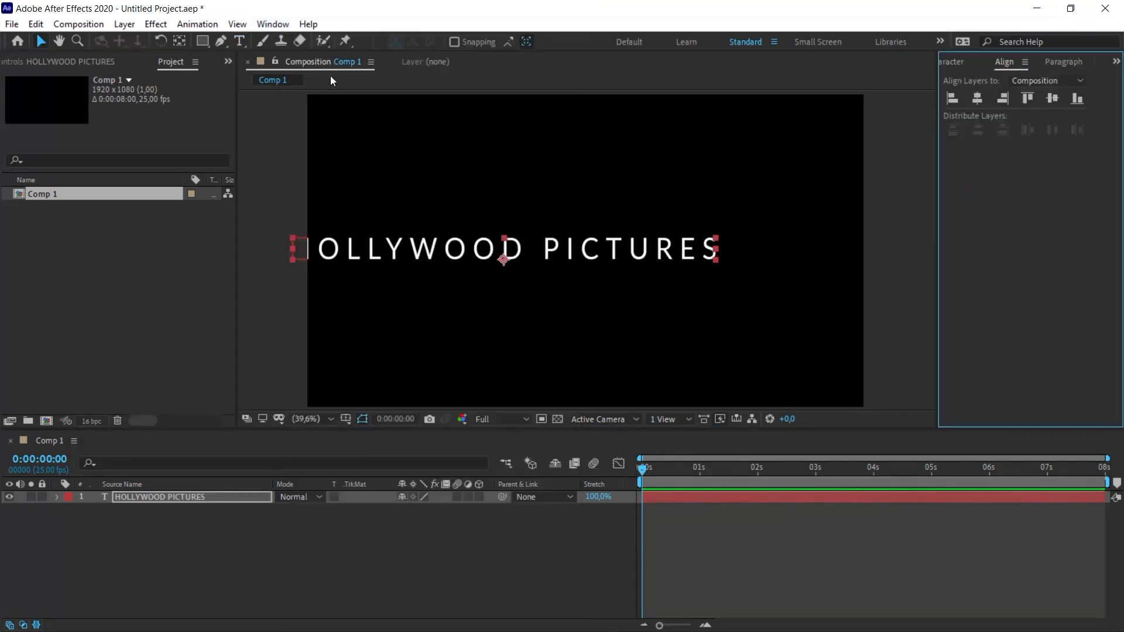
pyautogui.click(977, 98)
pyautogui.click(1052, 99)
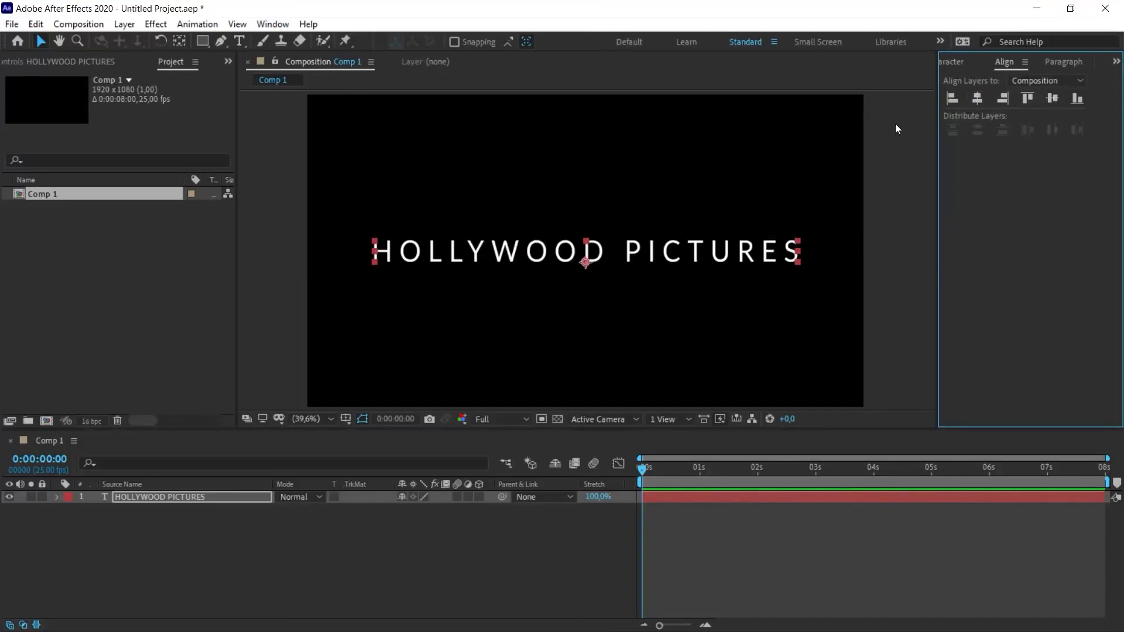
# - Set the title text's font size to 74 px and its tracking to 230
pyautogui.click(1067, 62)
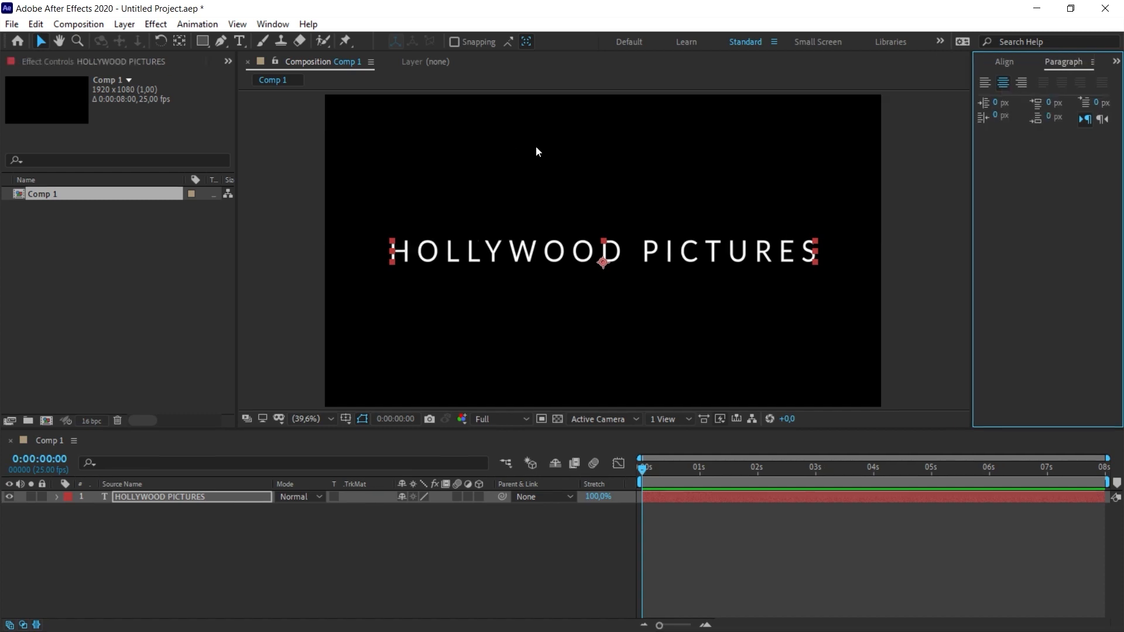
pyautogui.click(273, 24)
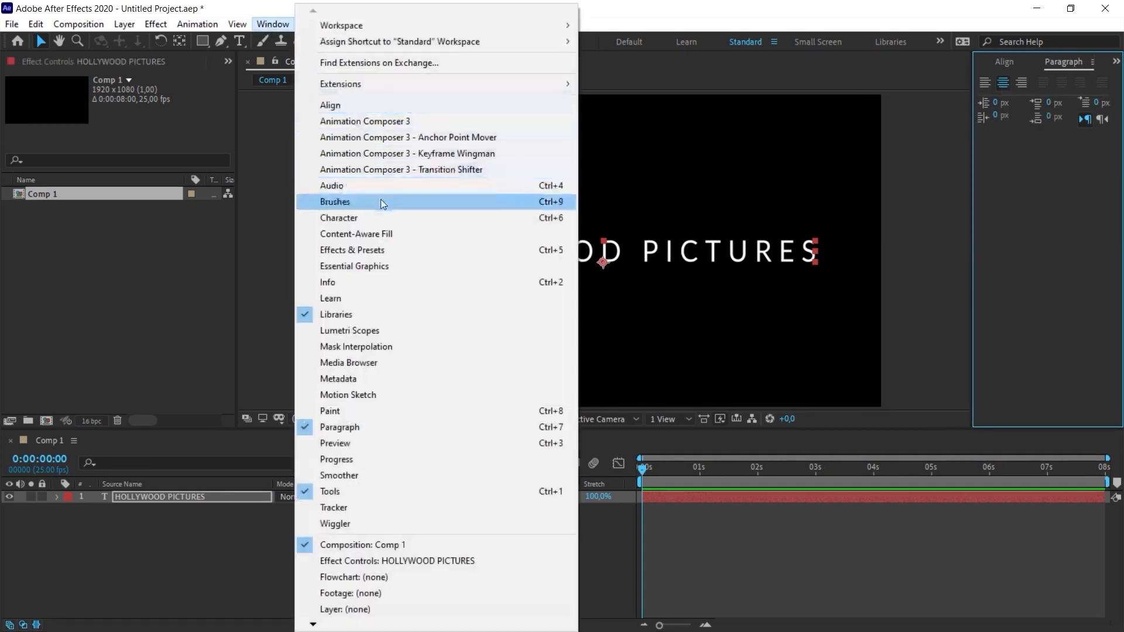
pyautogui.click(360, 220)
pyautogui.moveTo(989, 124)
pyautogui.mouseDown()
pyautogui.moveTo(977, 124)
pyautogui.moveTo(992, 124)
pyautogui.mouseUp()
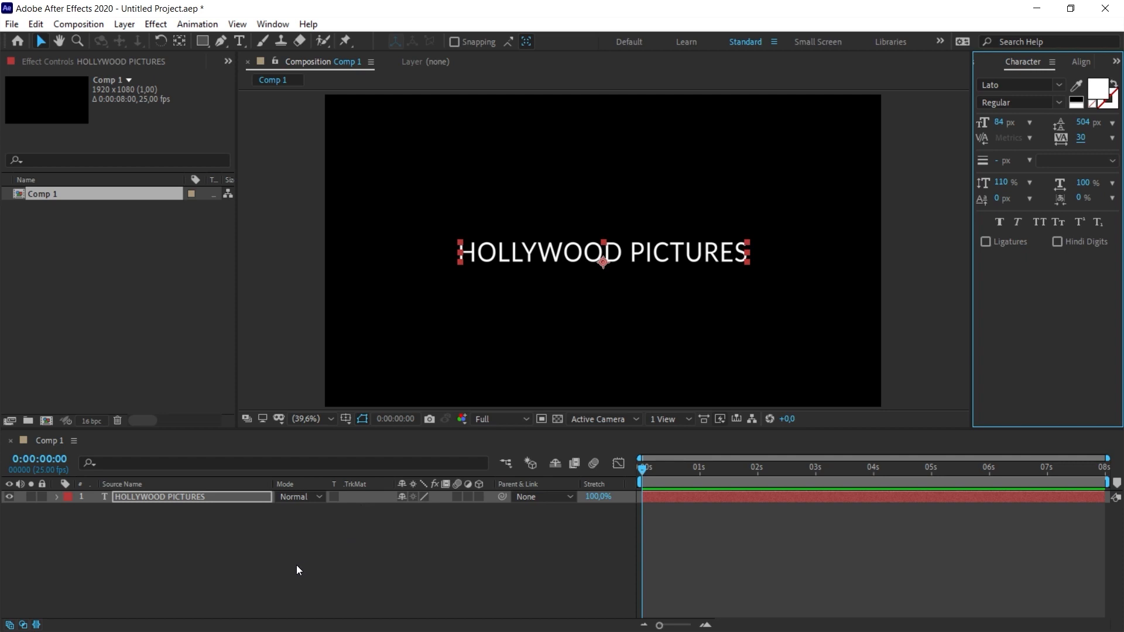
pyautogui.moveTo(1081, 138); pyautogui.dragTo(1105, 141)
pyautogui.moveTo(999, 123); pyautogui.dragTo(993, 124)
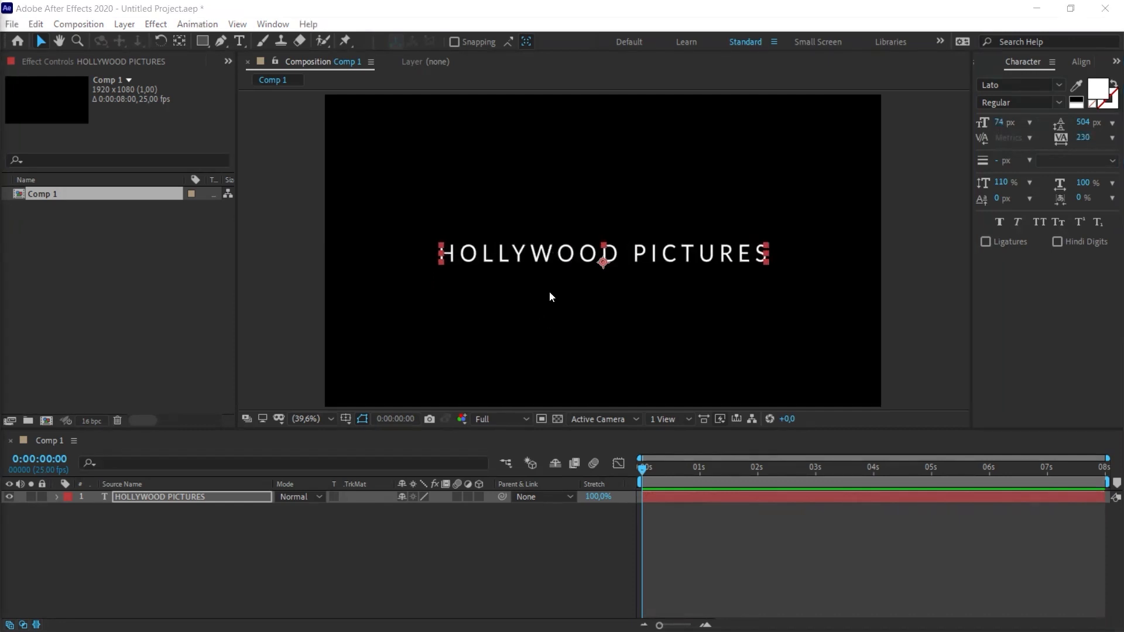
# - Add an Opacity text animator to the HOLLYWOOD PICTURES layer
pyautogui.click(168, 6)
pyautogui.click(197, 24)
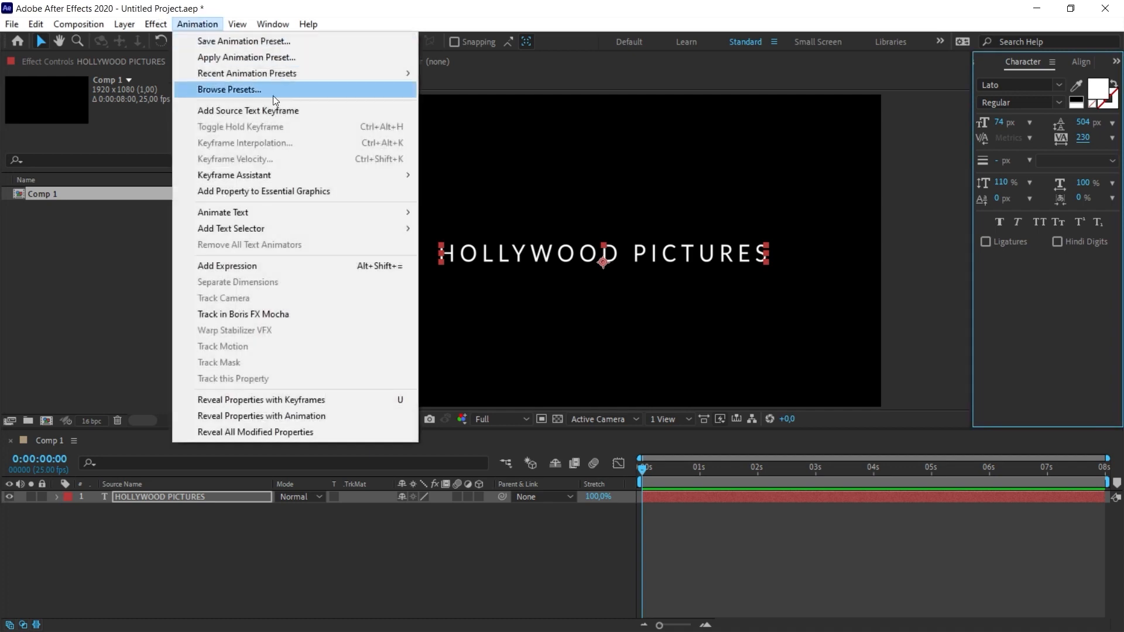
pyautogui.moveTo(250, 212)
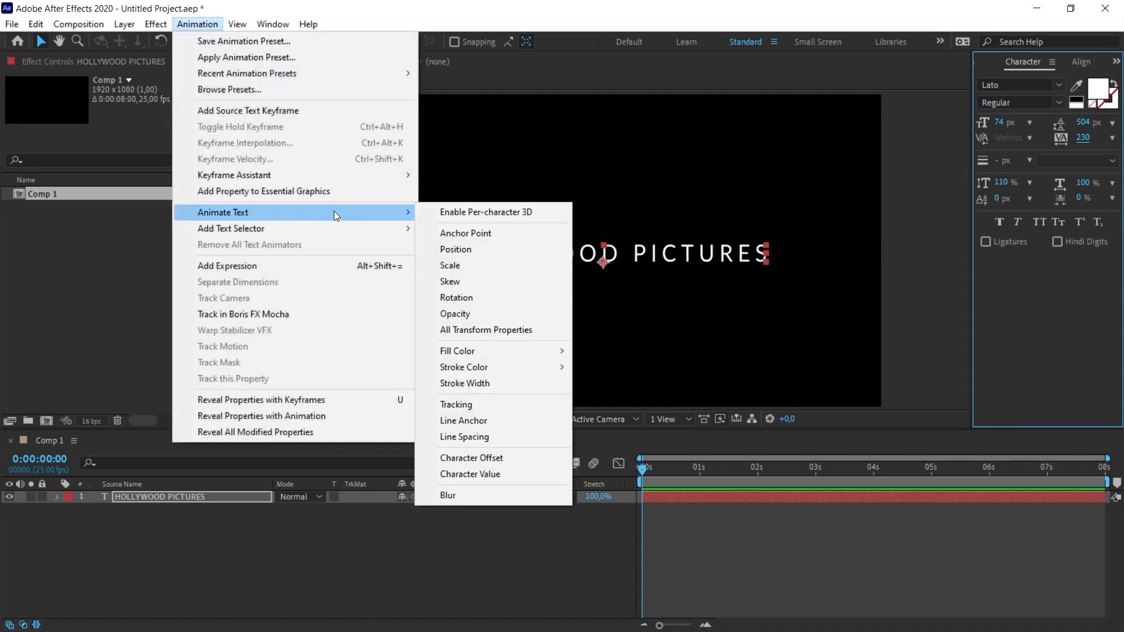
pyautogui.click(486, 314)
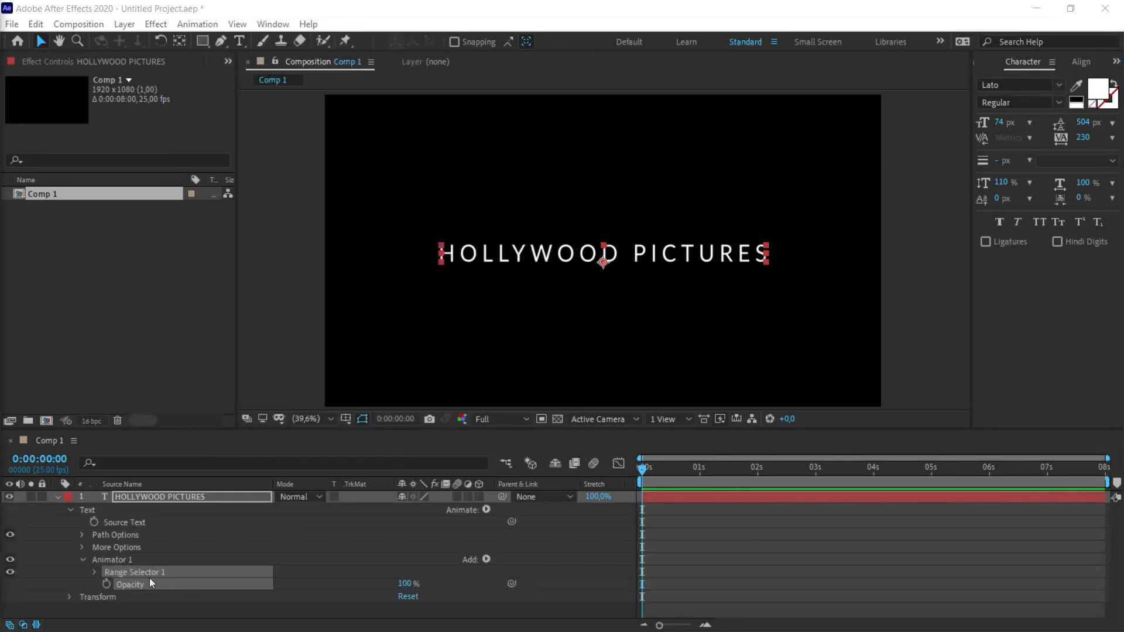
# - Expand Range Selector 1 with its Advanced options and enlarge the timeline area to show all of its properties
pyautogui.click(95, 573)
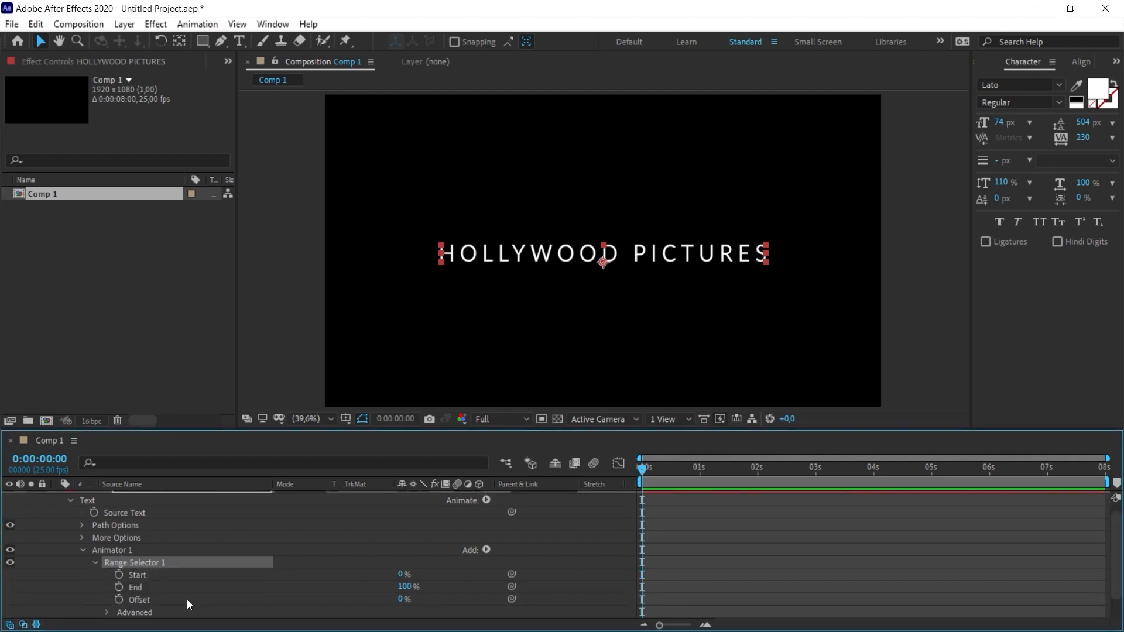
pyautogui.scroll(-1, 188, 599)
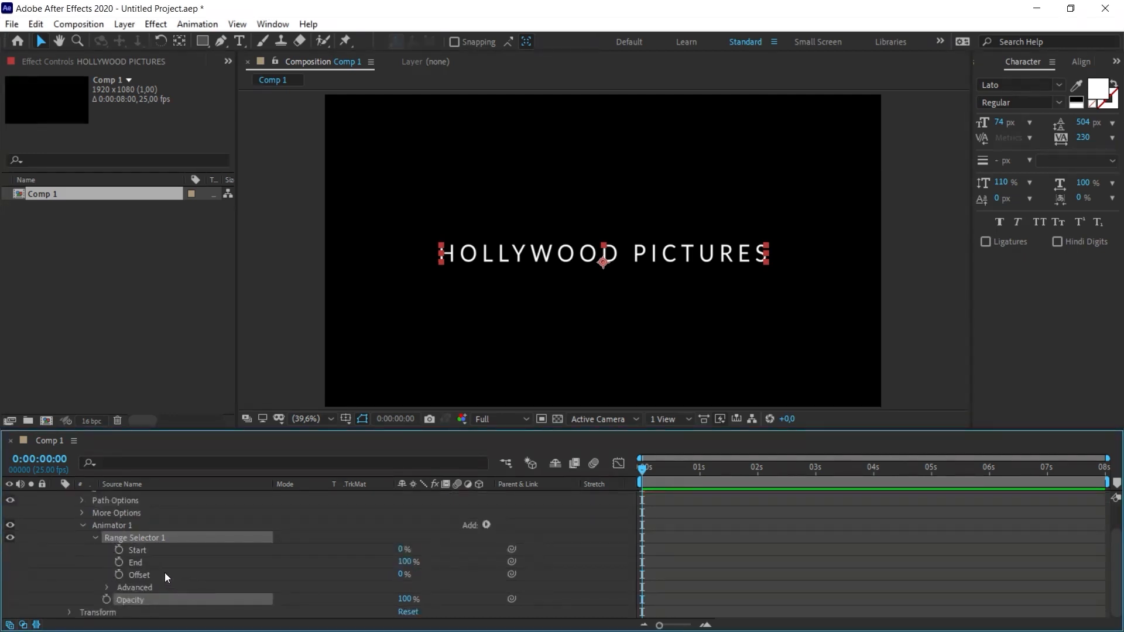
pyautogui.click(107, 587)
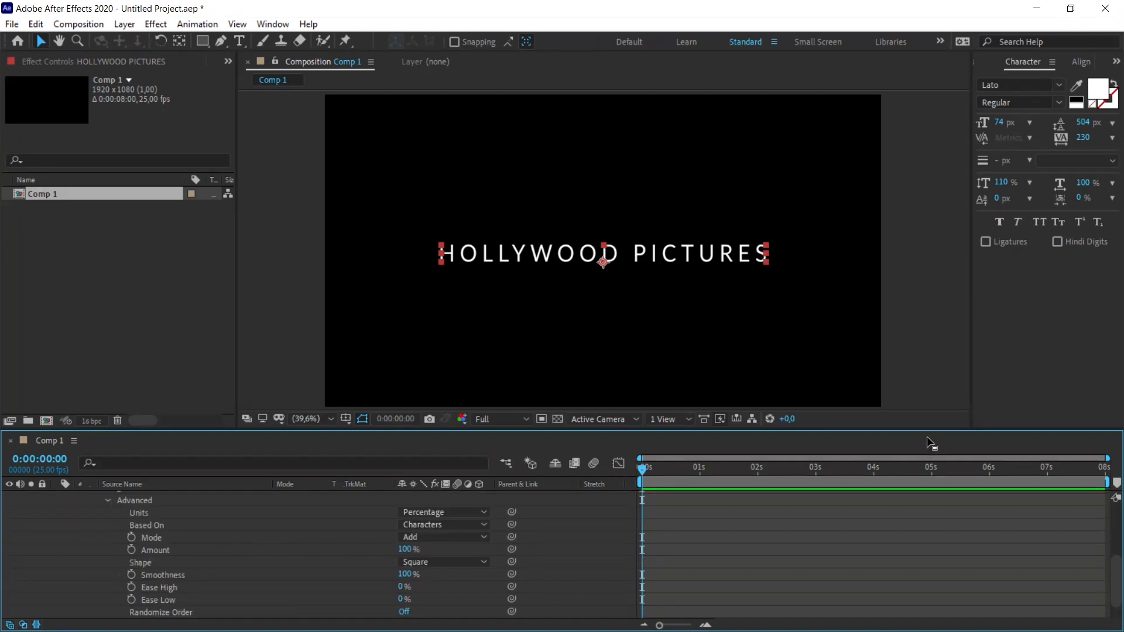
pyautogui.moveTo(451, 431); pyautogui.dragTo(451, 367)
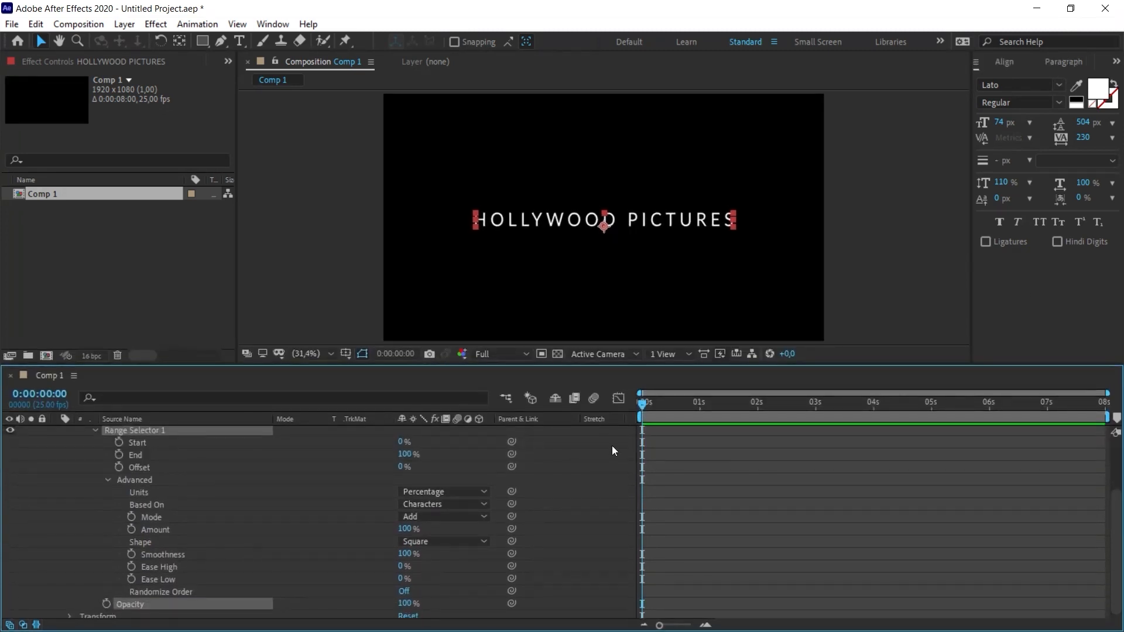
# - Try the Range Selector 1 offset at -100% and return it to 0%
pyautogui.click(402, 467)
pyautogui.write('-100')
pyautogui.press('Return')
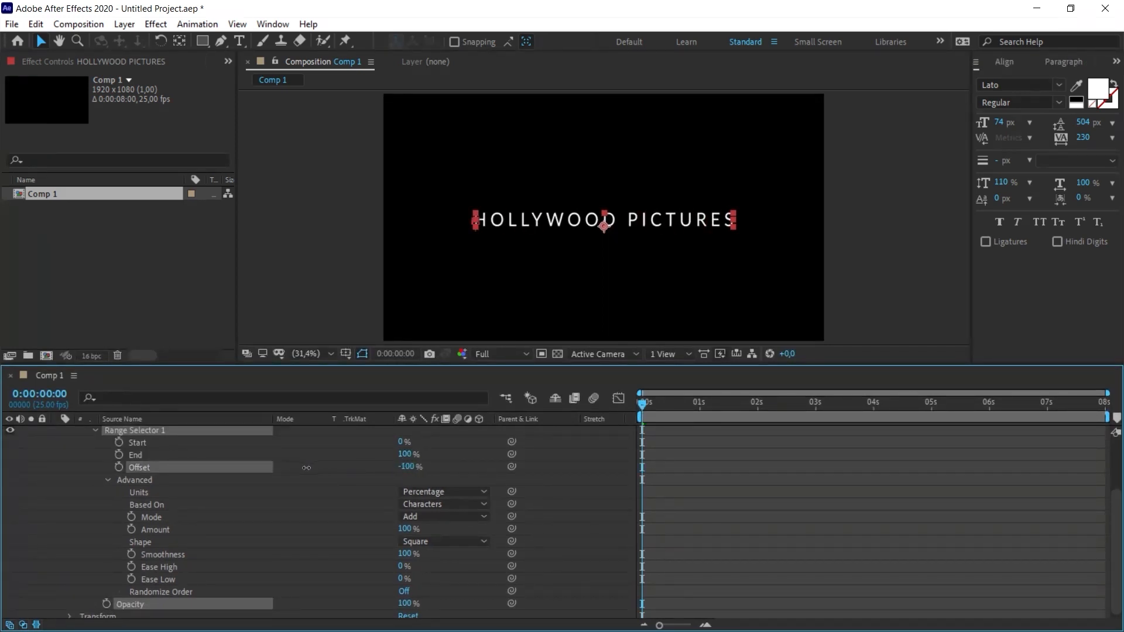
pyautogui.moveTo(405, 467)
pyautogui.mouseDown()
pyautogui.moveTo(501, 467)
pyautogui.moveTo(427, 468)
pyautogui.mouseUp()
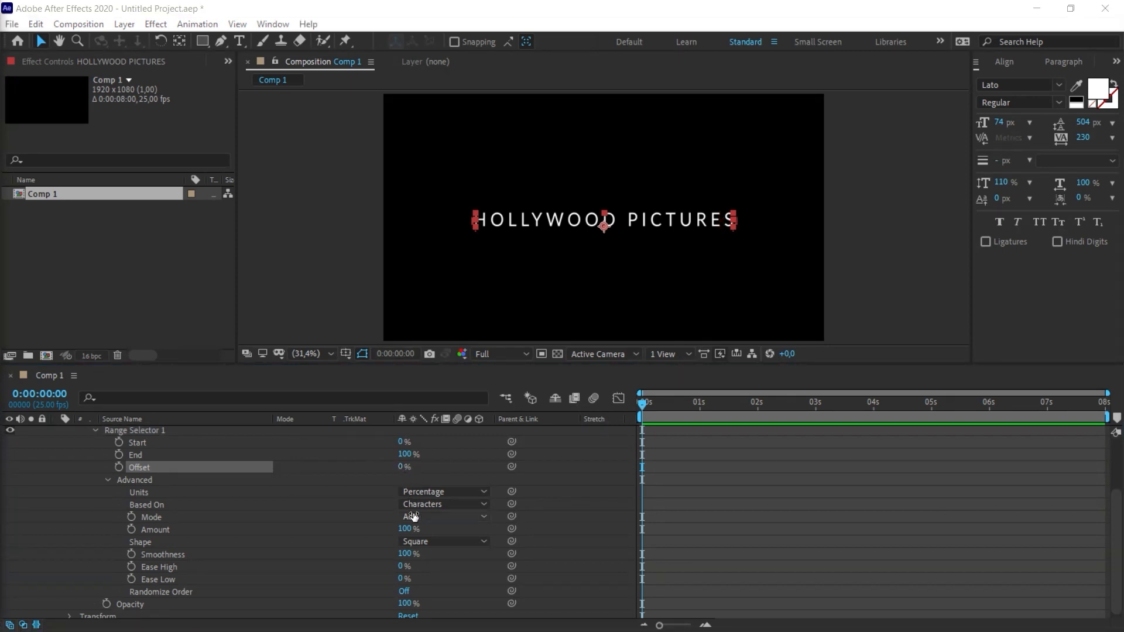
# - Set the text animator's opacity to 0%
pyautogui.click(404, 606)
pyautogui.click(134, 605)
pyautogui.click(408, 605)
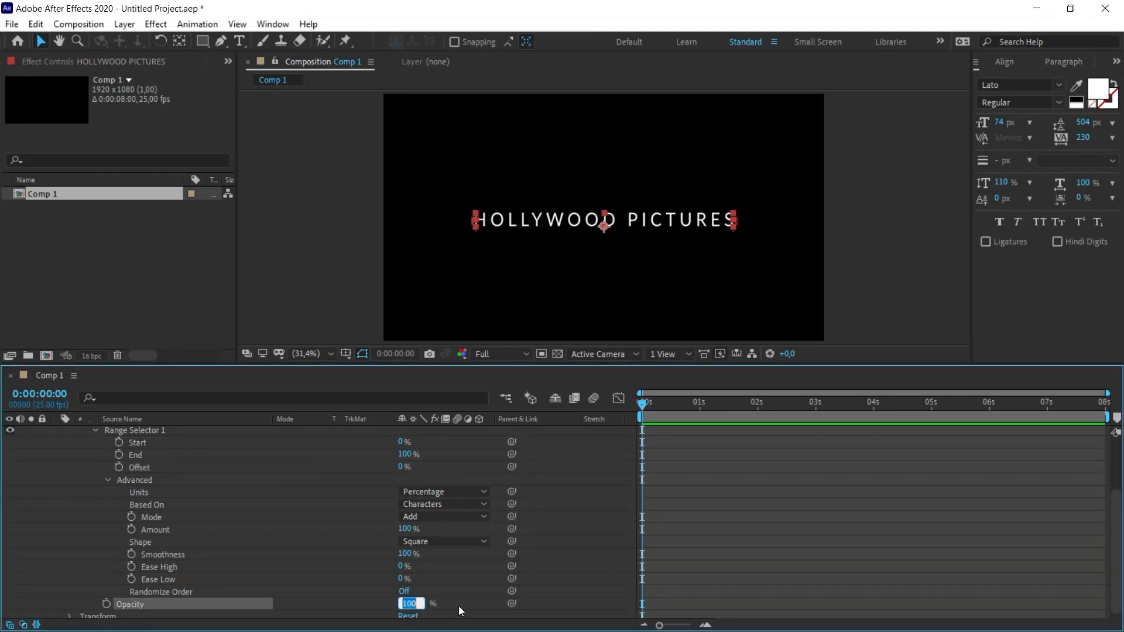
pyautogui.write('0')
pyautogui.press('Return')
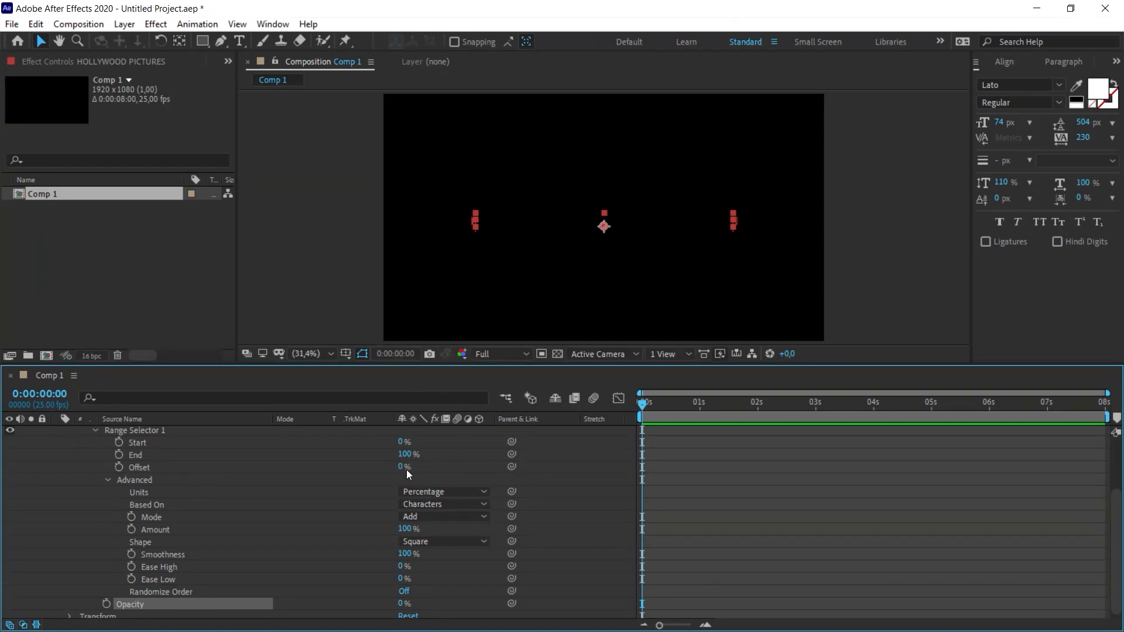
# - Scrub the Range Selector 1 offset to 72% to test the character-by-character reveal
pyautogui.click(440, 476)
pyautogui.moveTo(400, 469)
pyautogui.mouseDown()
pyautogui.moveTo(469, 464)
pyautogui.moveTo(402, 467)
pyautogui.mouseUp()
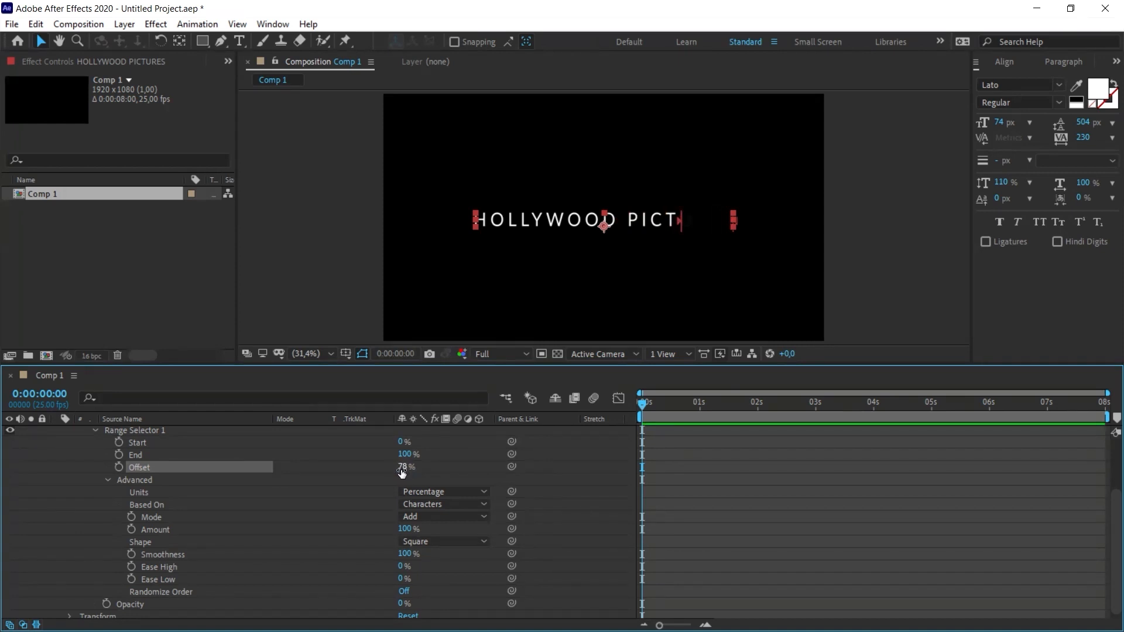
pyautogui.moveTo(404, 473); pyautogui.dragTo(403, 474)
# - Base the range selector on Words and test the reveal by scrubbing its offset from 0% to 100%
pyautogui.click(453, 507)
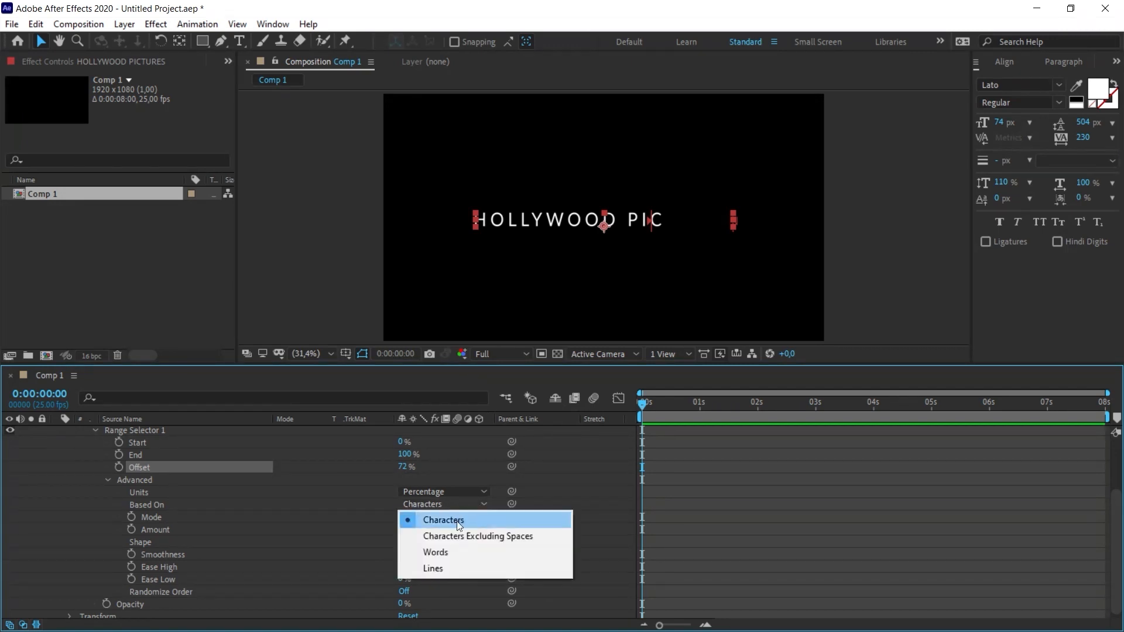
pyautogui.click(450, 555)
pyautogui.click(405, 467)
pyautogui.write('0')
pyautogui.press('Return')
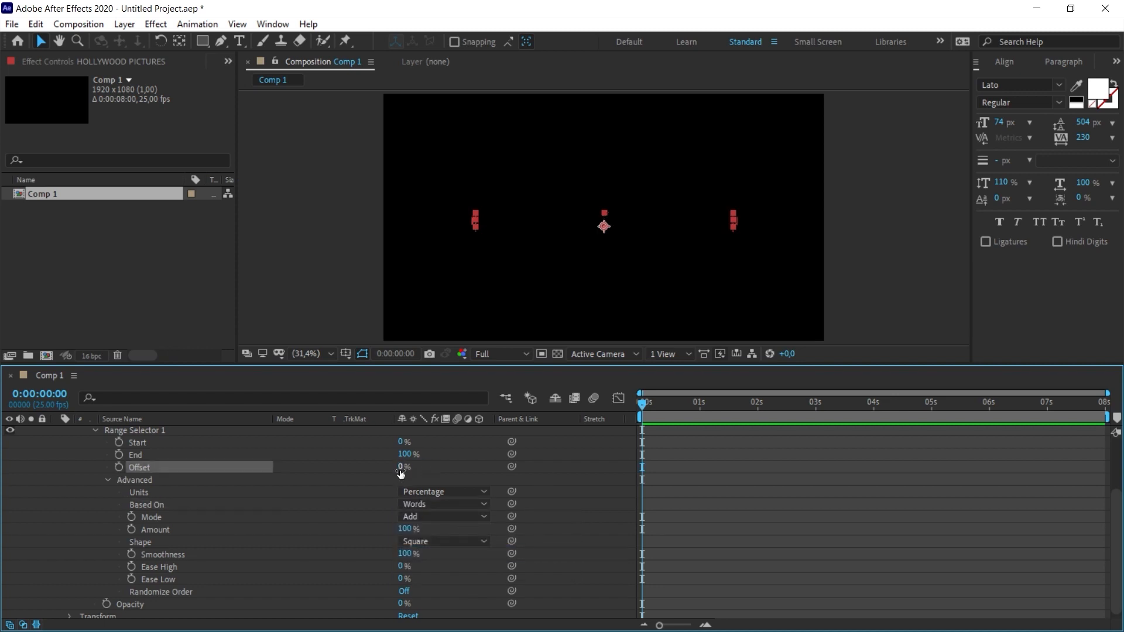
pyautogui.moveTo(404, 466); pyautogui.dragTo(492, 474)
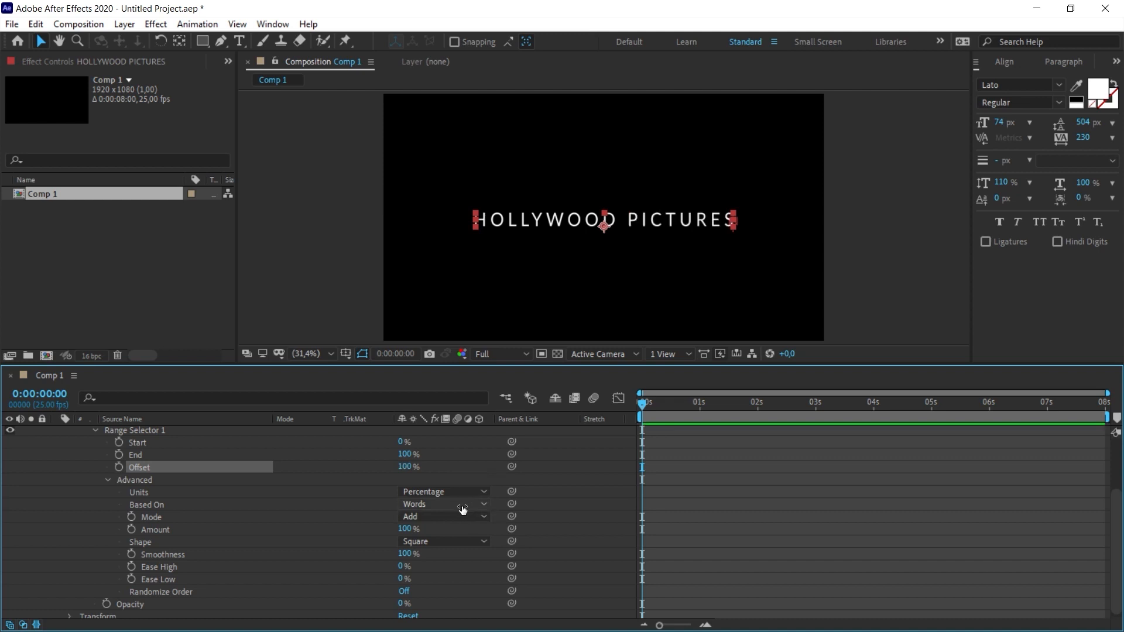
# - Base the range selector on Characters again and reset its offset to 0%
pyautogui.click(440, 504)
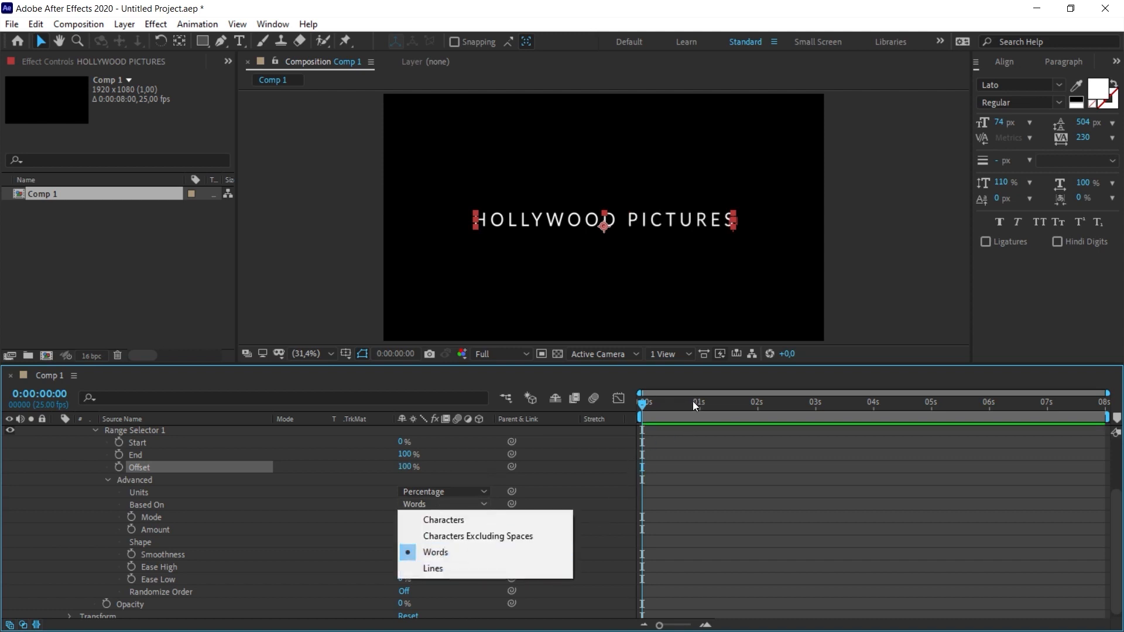
pyautogui.moveTo(675, 406); pyautogui.dragTo(640, 409)
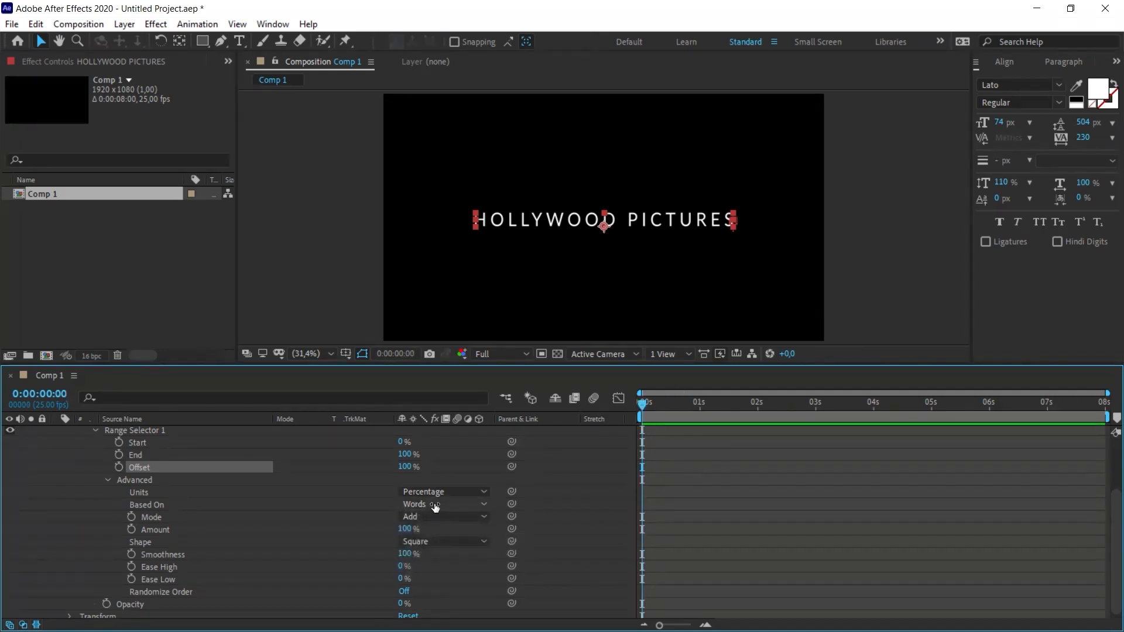
pyautogui.click(432, 505)
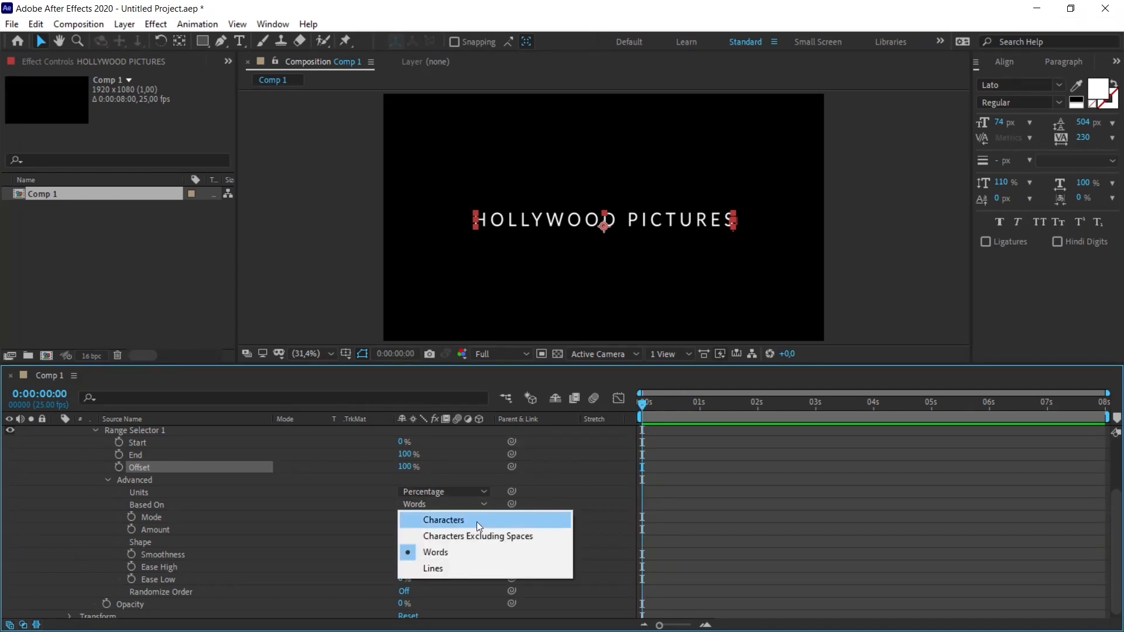
pyautogui.click(477, 522)
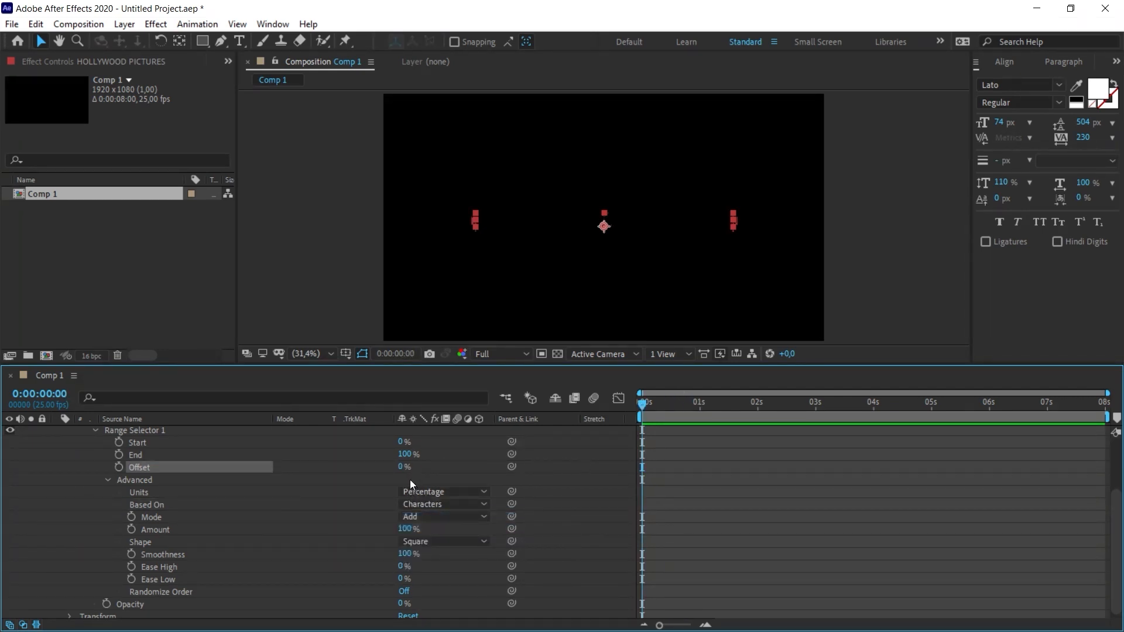
# - Keyframe the Range Selector 1 offset at 0% on the first frame and at 100% at 0:00:02:03
pyautogui.click(119, 467)
pyautogui.moveTo(716, 406); pyautogui.dragTo(764, 407)
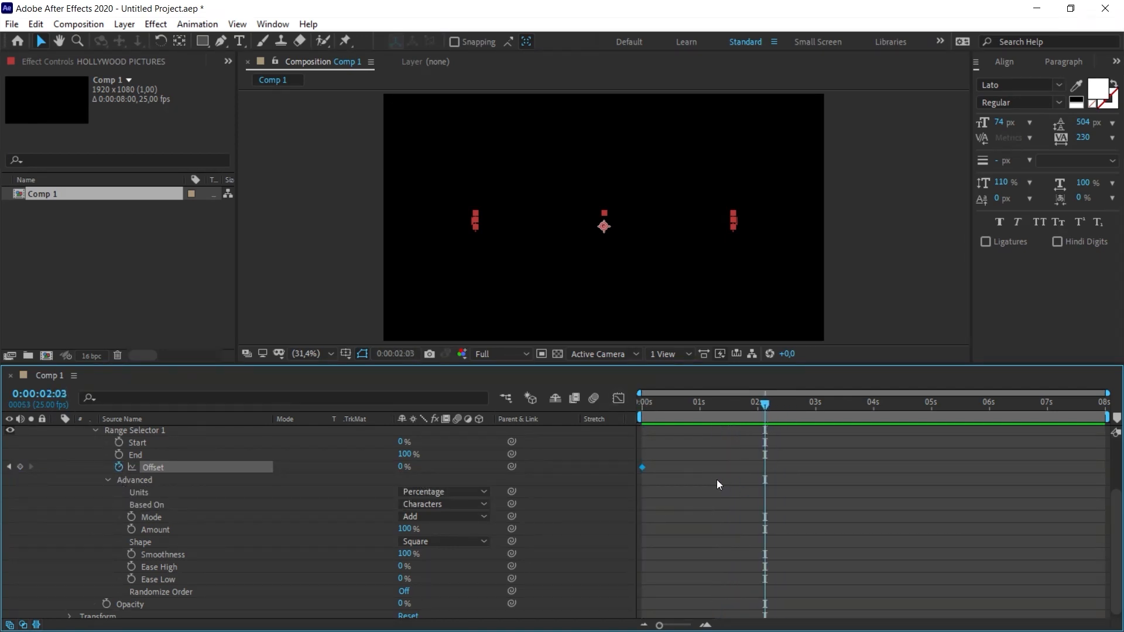
pyautogui.click(403, 467)
pyautogui.write('100')
pyautogui.press('Return')
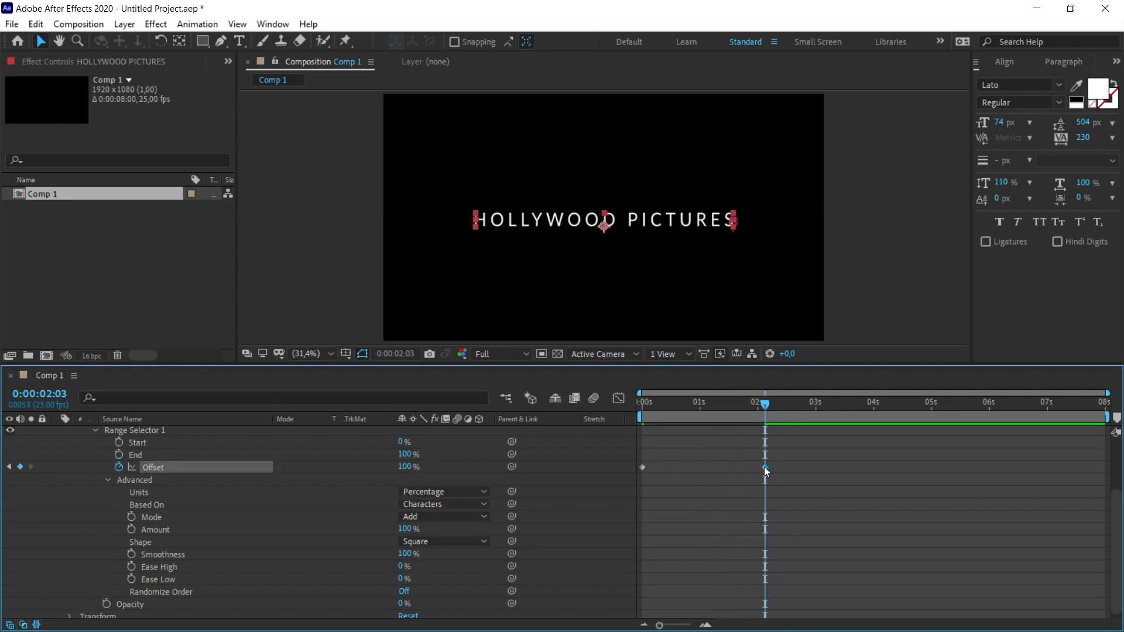
# - Preview the text reveal from the start of the composition and scrub through to 0:00:01:06
pyautogui.press('Home')
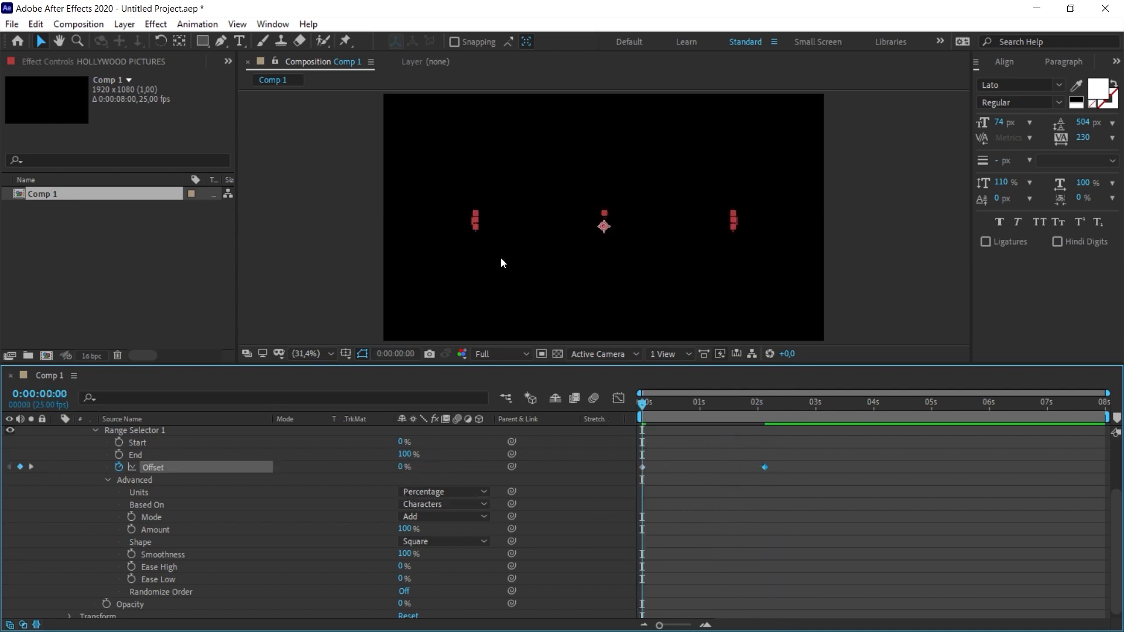
pyautogui.press('space')
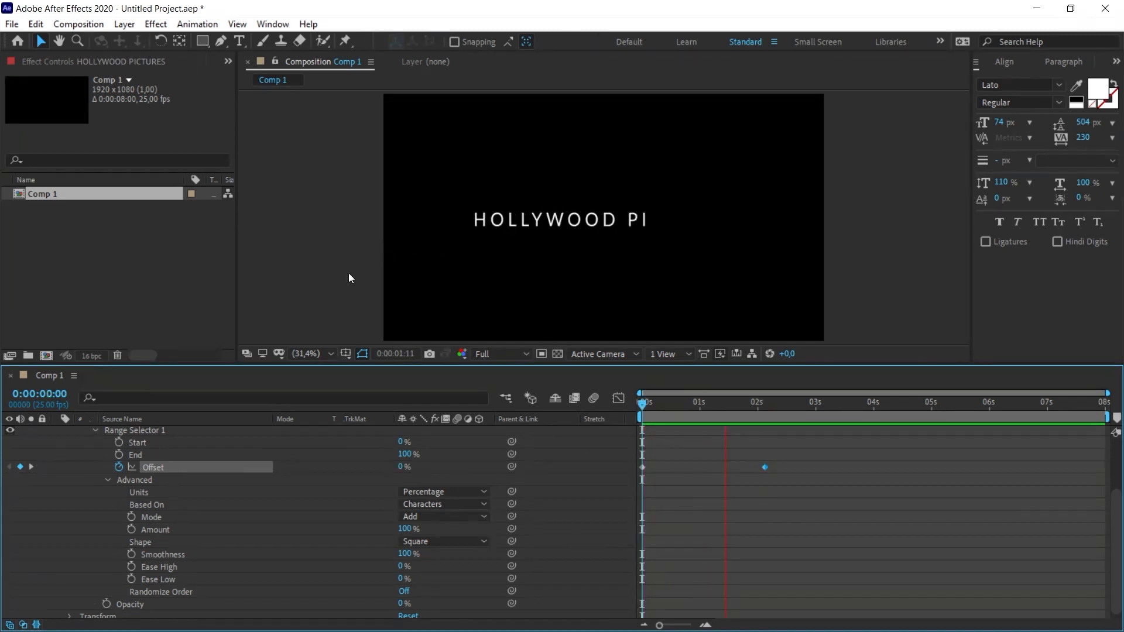
pyautogui.moveTo(666, 403); pyautogui.dragTo(713, 404)
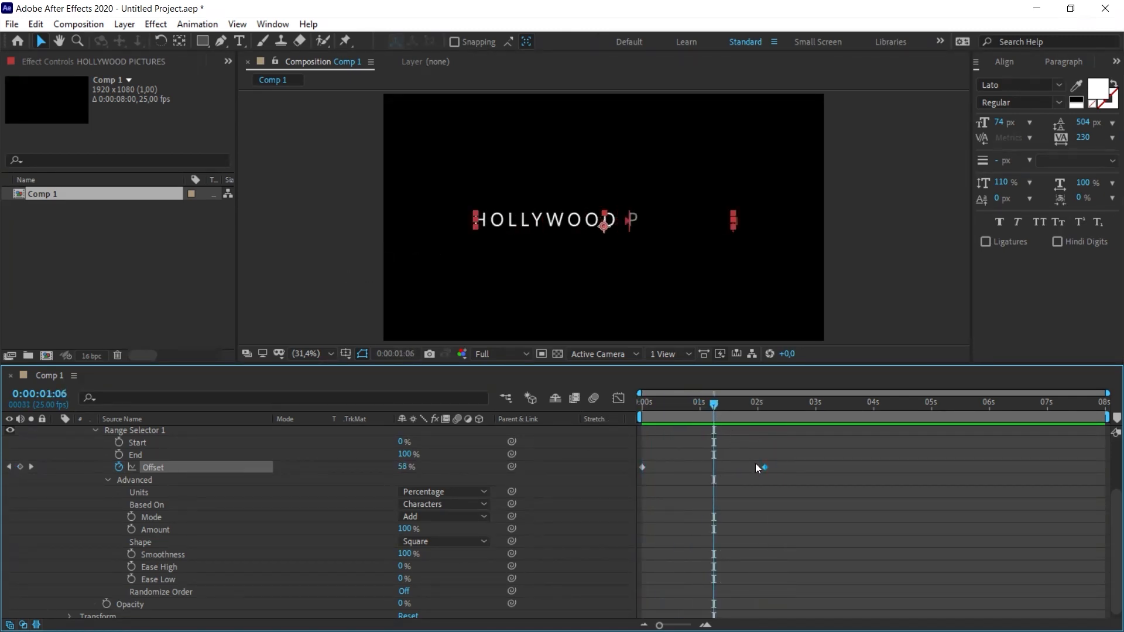
# - Retime the 100% offset keyframe, first to 1 second and finally to just before 4 seconds
pyautogui.moveTo(765, 468); pyautogui.dragTo(700, 472)
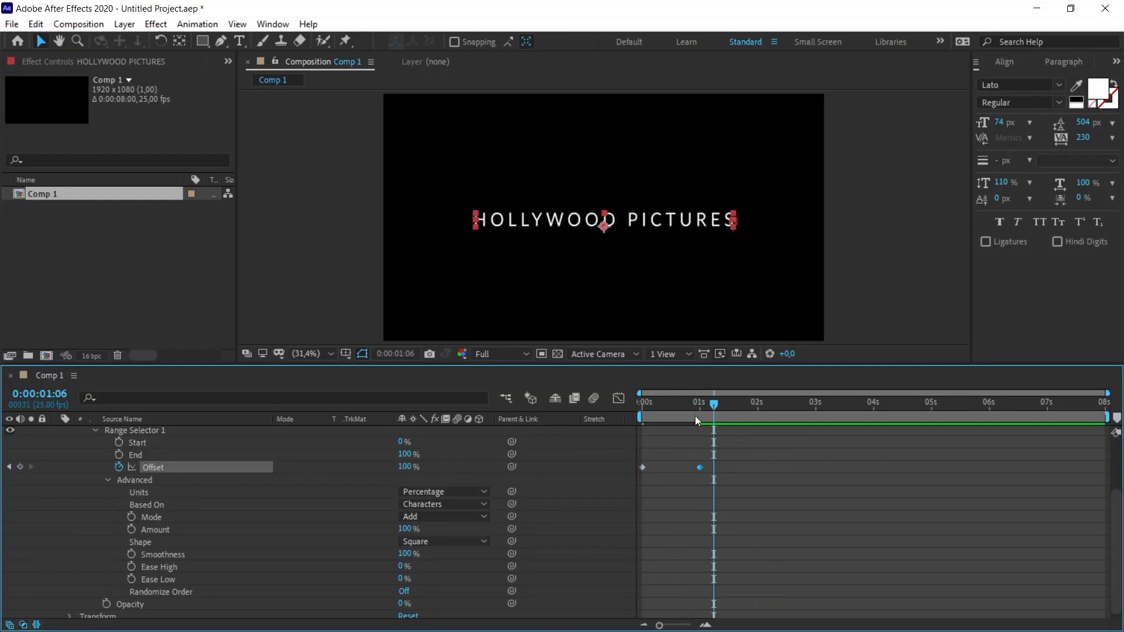
pyautogui.moveTo(700, 467); pyautogui.dragTo(866, 467)
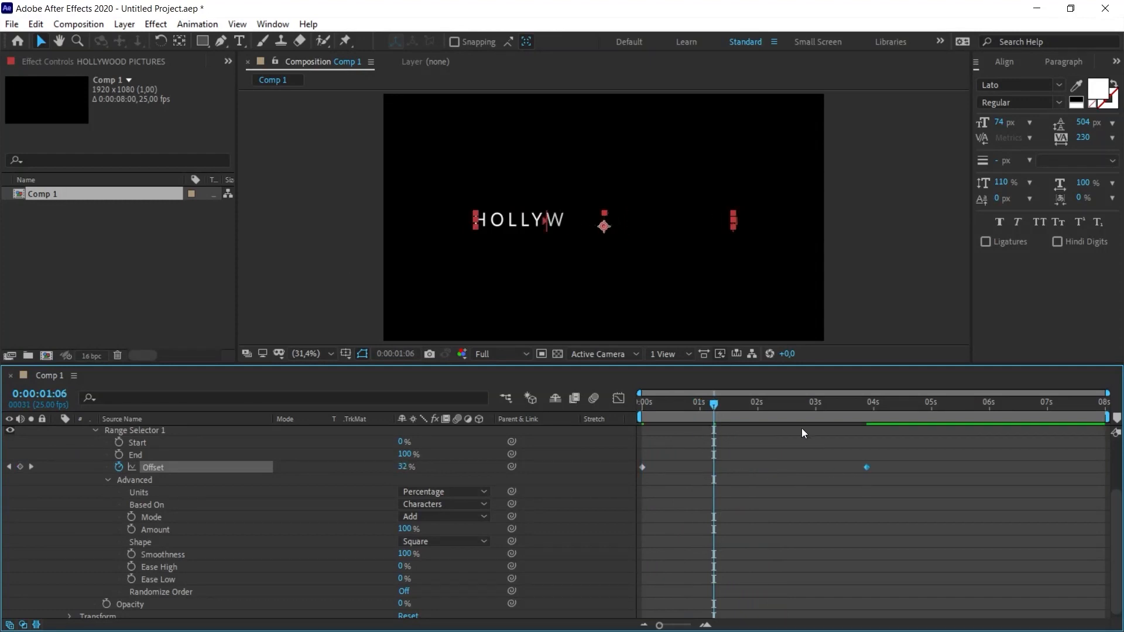
# - Retime the 100% offset keyframe to about 1.75 seconds and scrub through the reveal to 0:00:01:08
pyautogui.moveTo(666, 403); pyautogui.dragTo(642, 402)
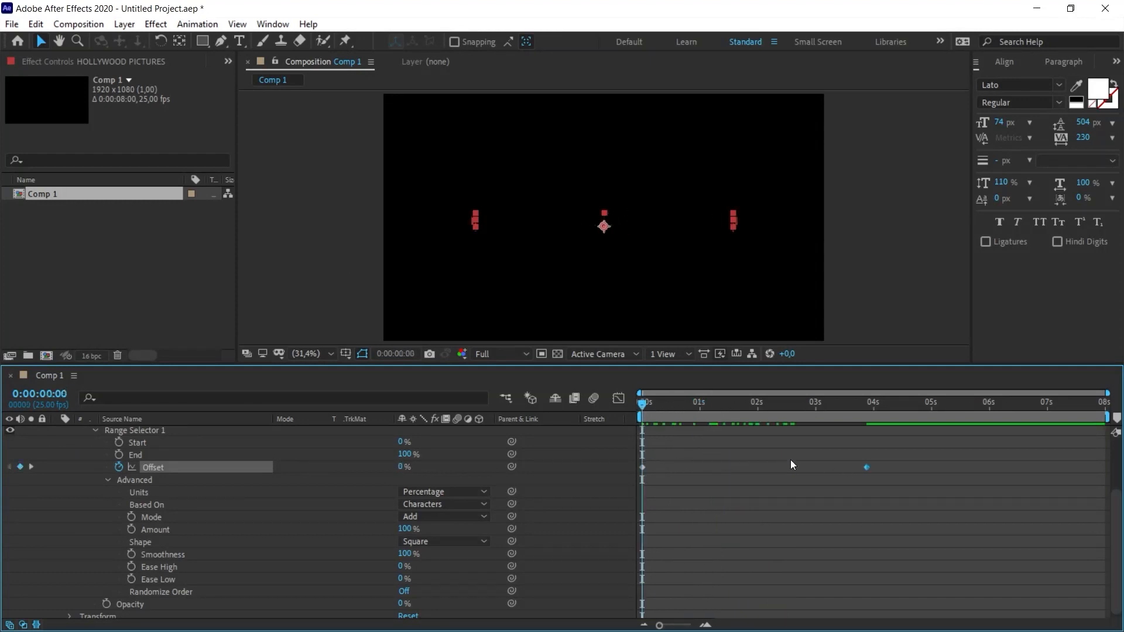
pyautogui.moveTo(866, 467); pyautogui.dragTo(743, 467)
pyautogui.moveTo(641, 402); pyautogui.dragTo(688, 404)
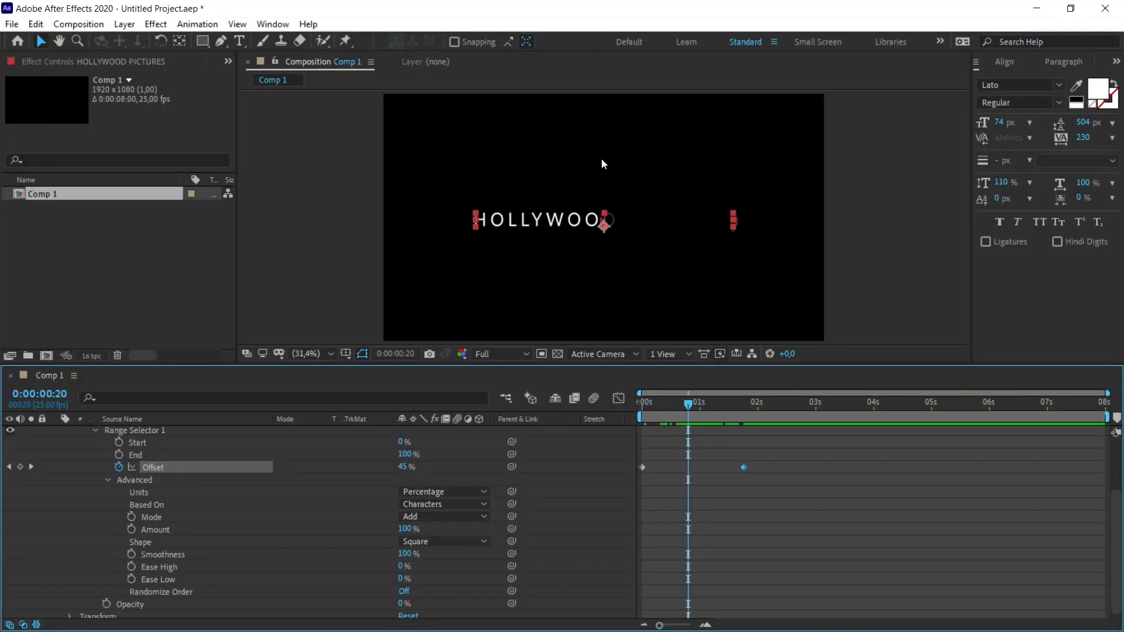
pyautogui.moveTo(687, 403); pyautogui.dragTo(718, 405)
# - Try the Round shape for Range Selector 1 while scrubbing the reveal, and switch the shape to Ramp Up
pyautogui.click(436, 543)
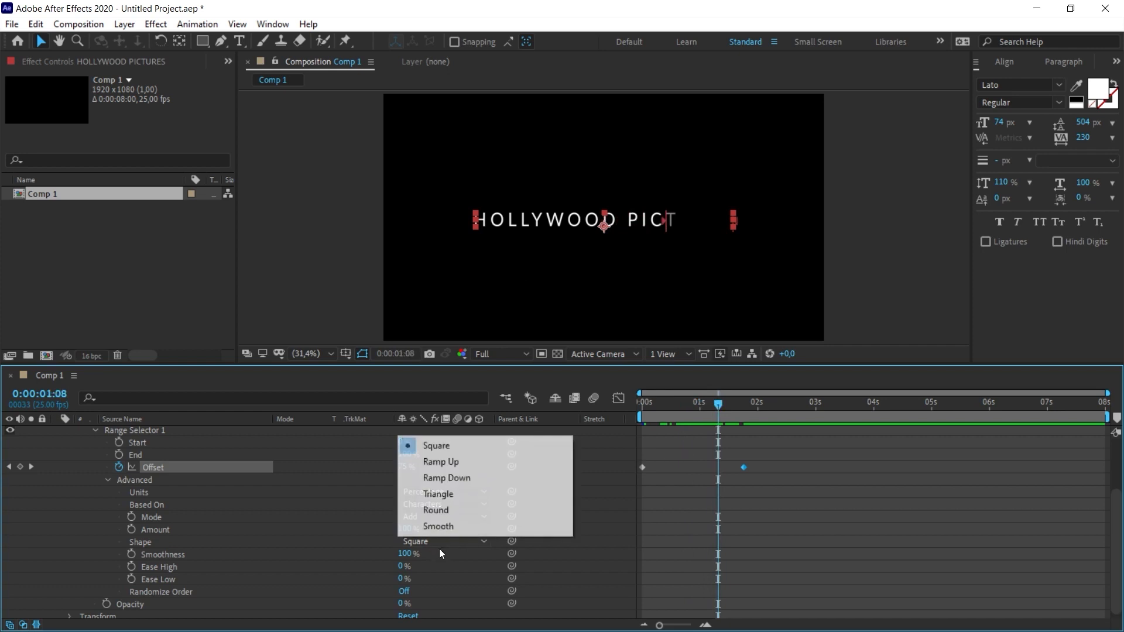
pyautogui.click(452, 510)
pyautogui.moveTo(719, 408); pyautogui.dragTo(683, 406)
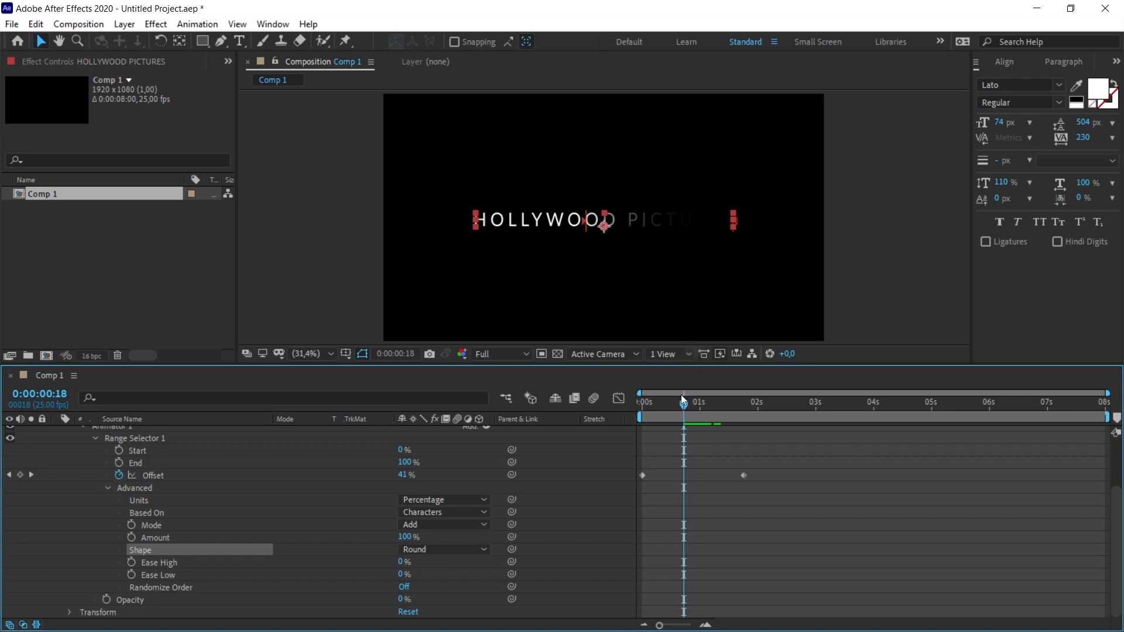
pyautogui.moveTo(682, 395)
pyautogui.mouseDown()
pyautogui.moveTo(703, 400)
pyautogui.moveTo(655, 400)
pyautogui.moveTo(678, 400)
pyautogui.mouseUp()
pyautogui.moveTo(678, 399); pyautogui.dragTo(683, 399)
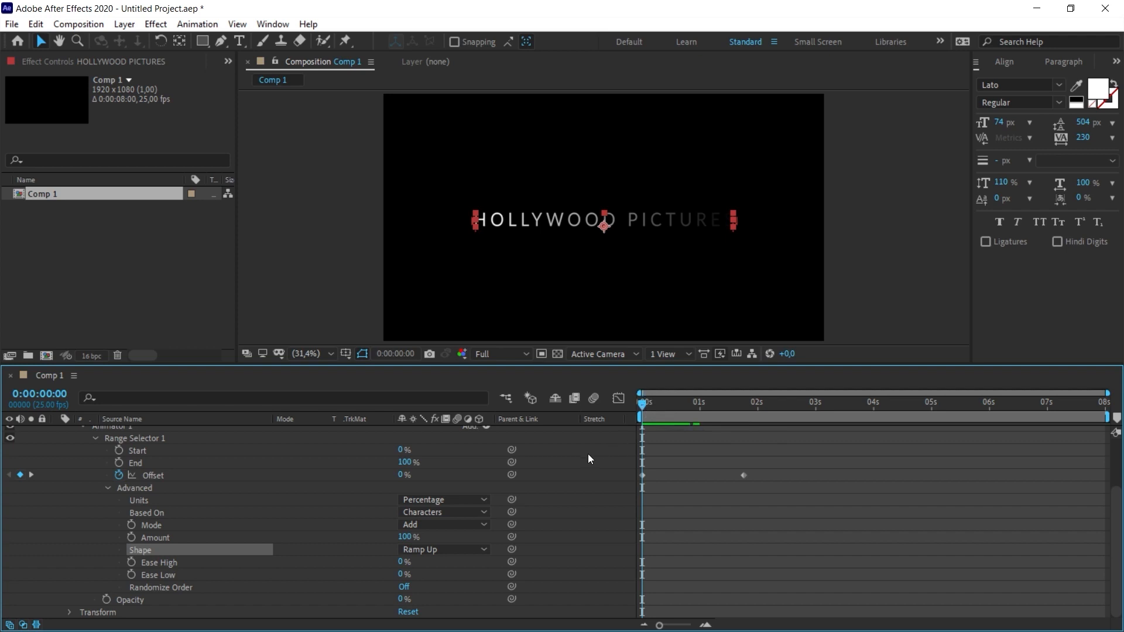
# - Set the first-frame offset keyframe to -100% and preview the soft text reveal
pyautogui.moveTo(404, 475); pyautogui.dragTo(319, 474)
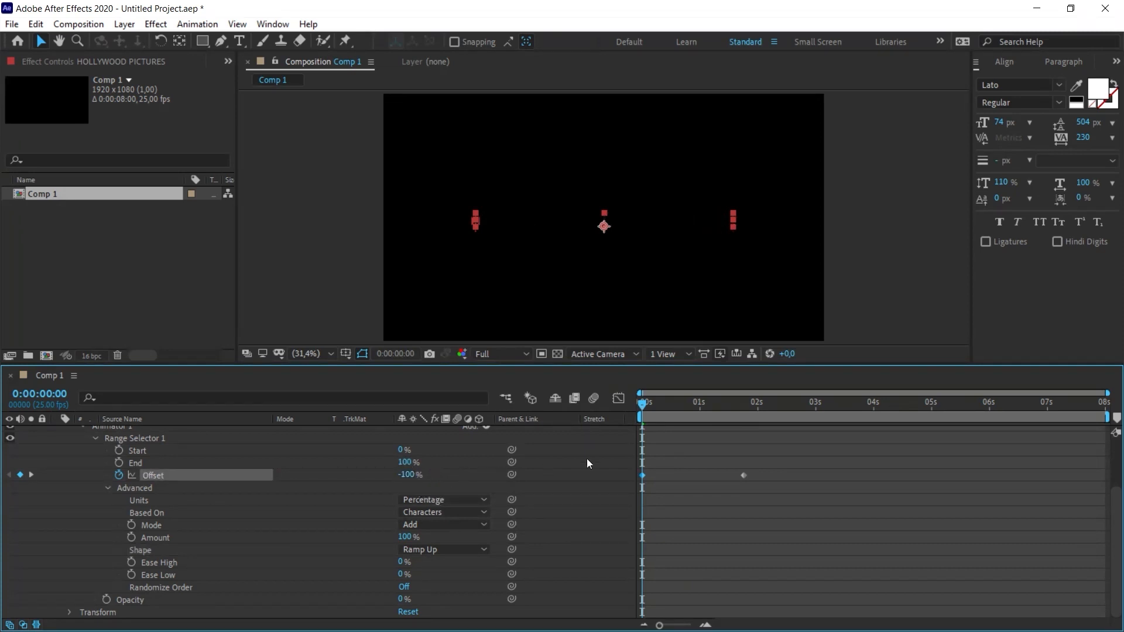
pyautogui.press('space')
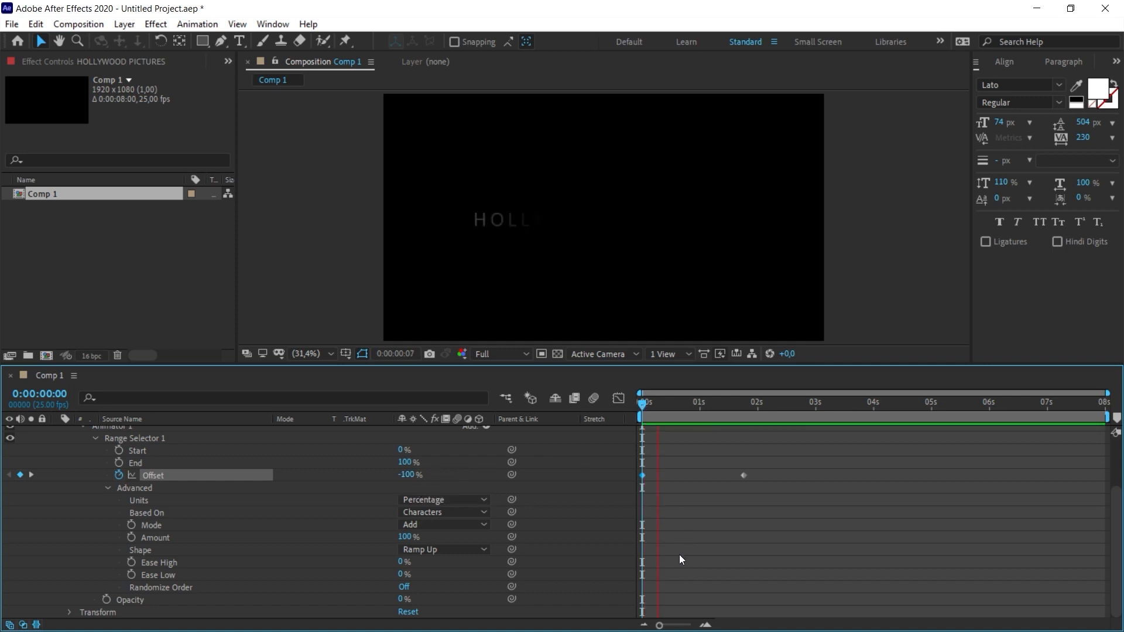
pyautogui.press('space')
pyautogui.click(749, 405)
pyautogui.moveTo(749, 405); pyautogui.dragTo(737, 405)
# - Collapse Animator 1 and add a Tracking text animator to the HOLLYWOOD PICTURES layer
pyautogui.click(102, 442)
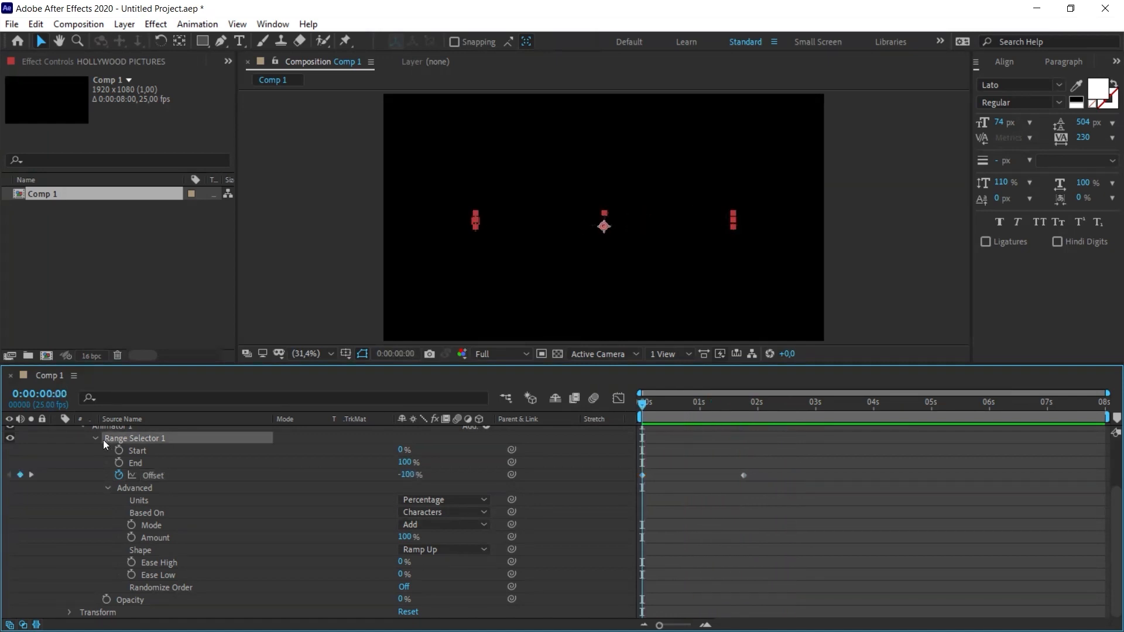
pyautogui.click(111, 430)
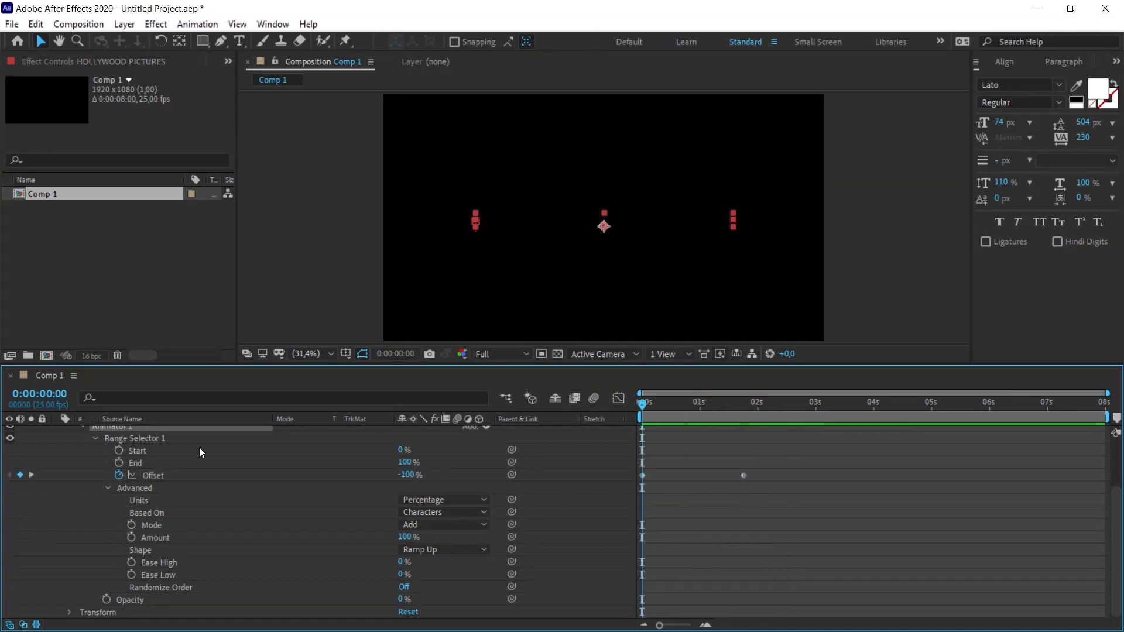
pyautogui.scroll(3, 199, 448)
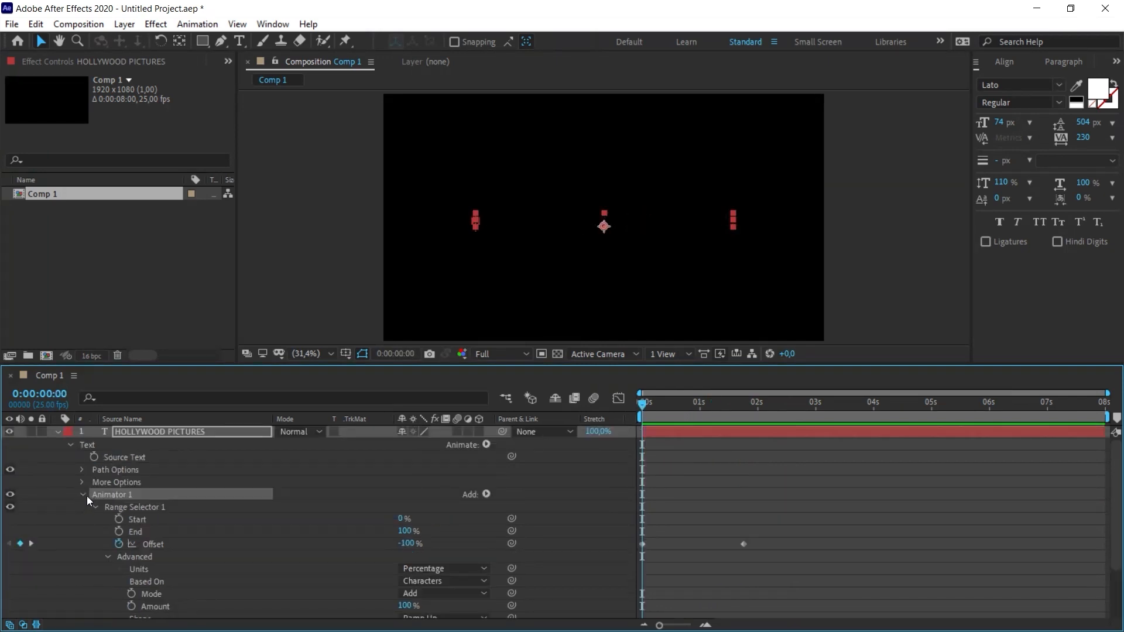
pyautogui.click(83, 494)
pyautogui.click(198, 24)
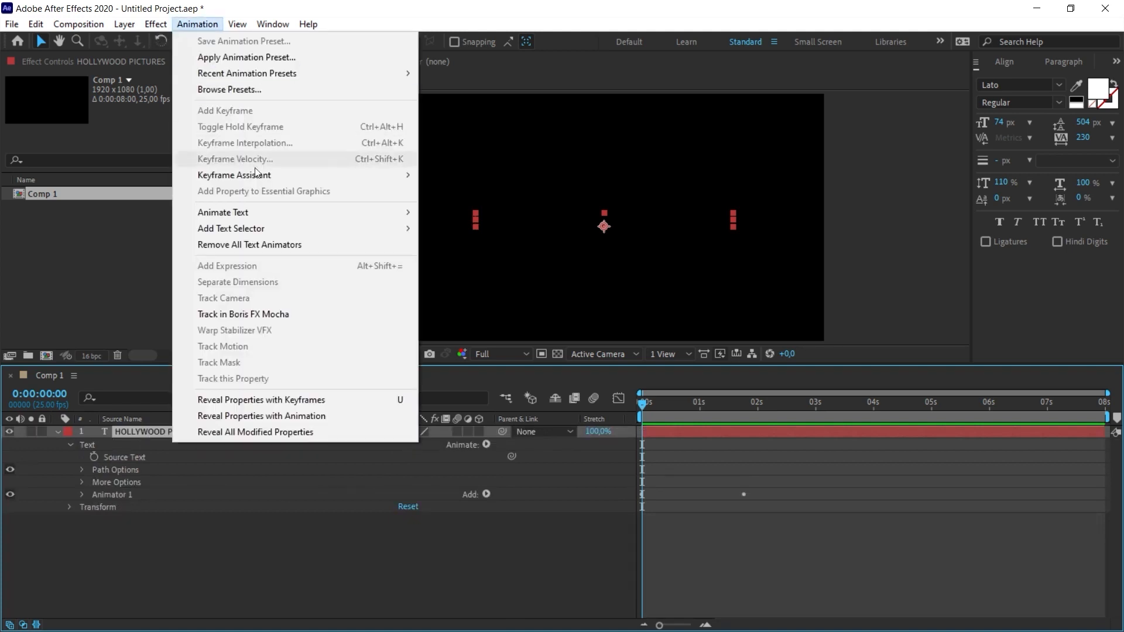
pyautogui.moveTo(205, 215)
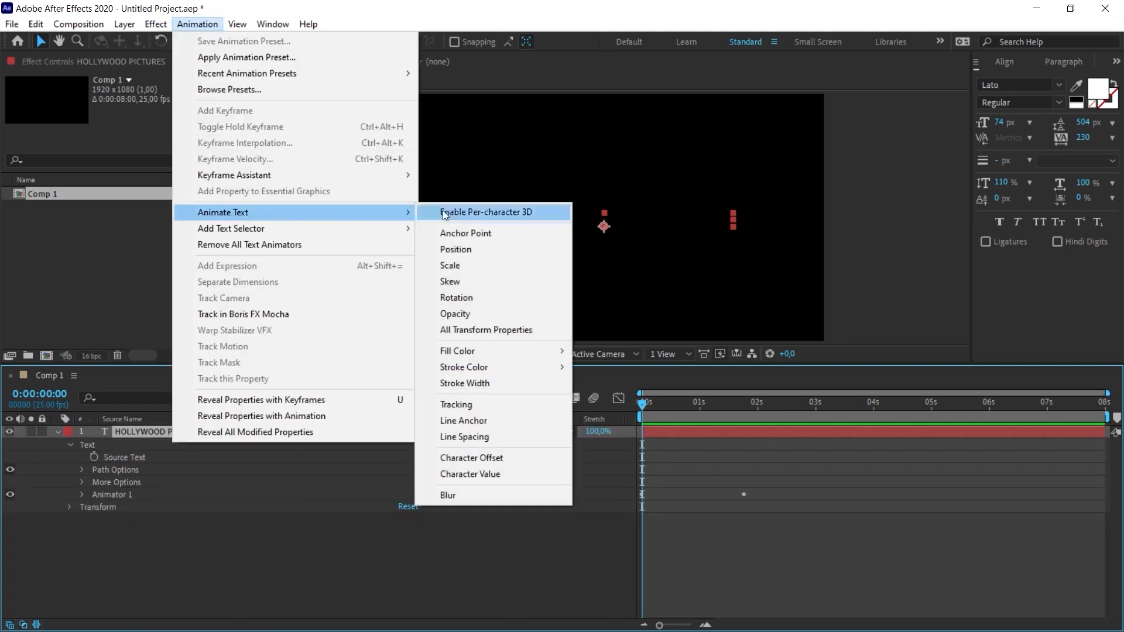
pyautogui.click(456, 405)
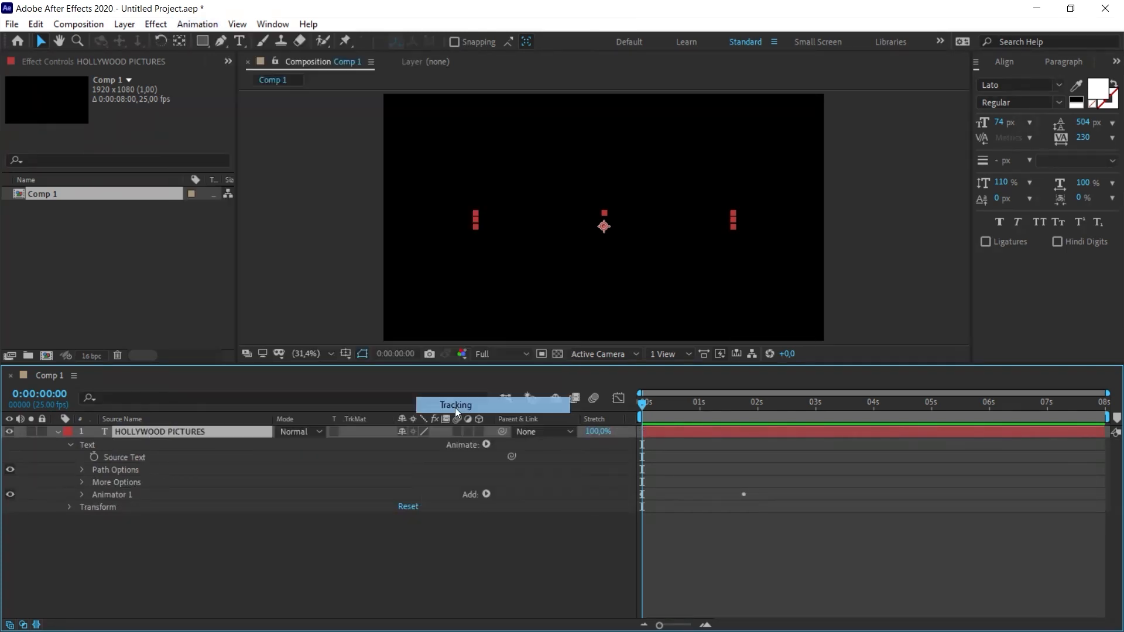
# - Try a Tracking Amount of 32 at 0:00:02:21, scrub back to the first frame, and undo the change
pyautogui.click(807, 402)
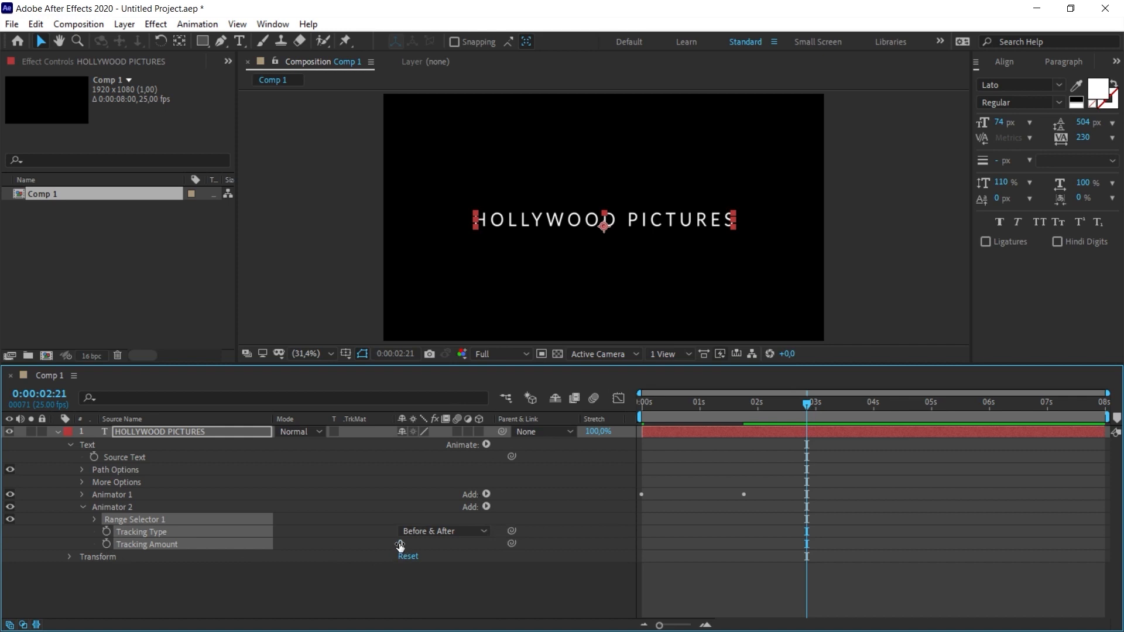
pyautogui.moveTo(400, 543)
pyautogui.mouseDown()
pyautogui.moveTo(630, 539)
pyautogui.moveTo(413, 545)
pyautogui.moveTo(431, 546)
pyautogui.mouseUp()
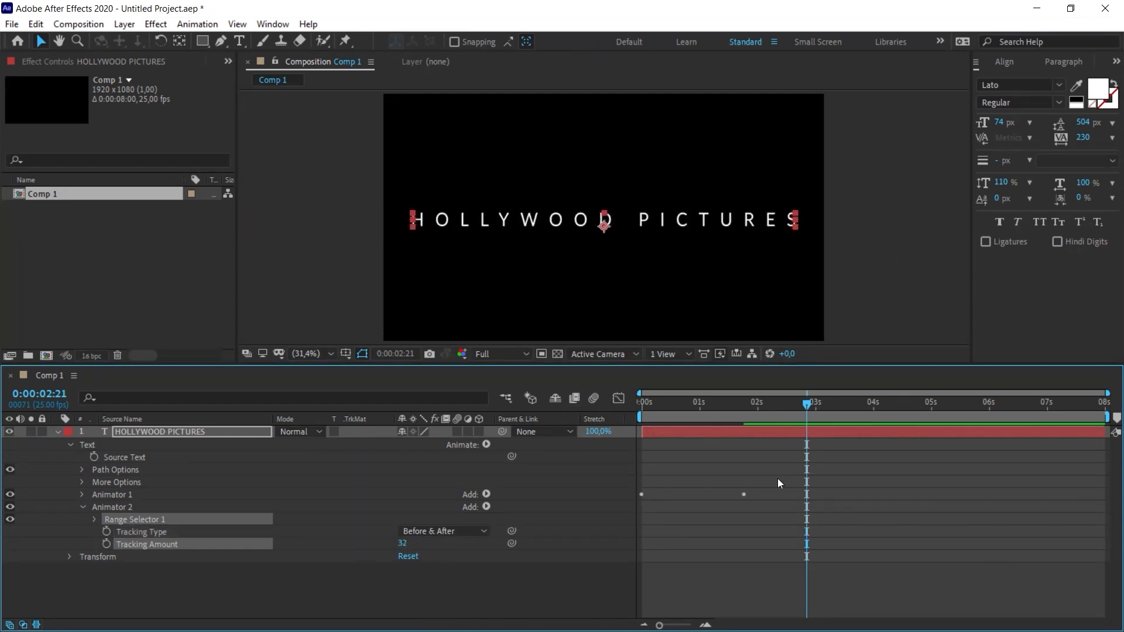
pyautogui.moveTo(792, 404); pyautogui.dragTo(643, 404)
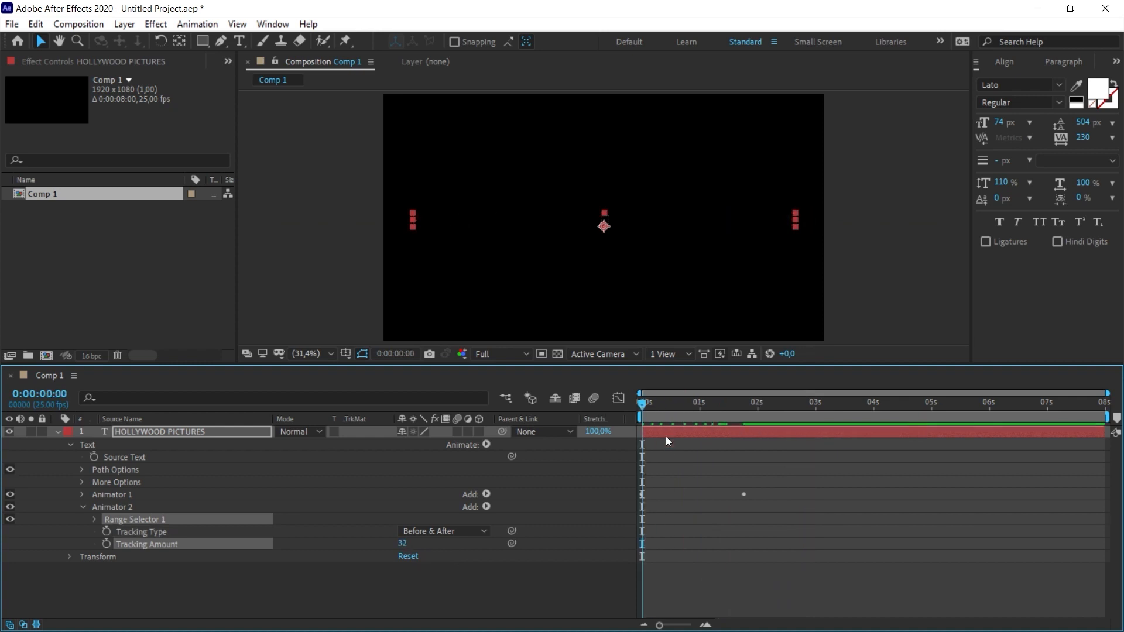
pyautogui.hotkey('ctrl', 'z')
# - Keyframe Tracking Amount at 0 on the first frame and at 26 at 0:00:06:04
pyautogui.click(106, 543)
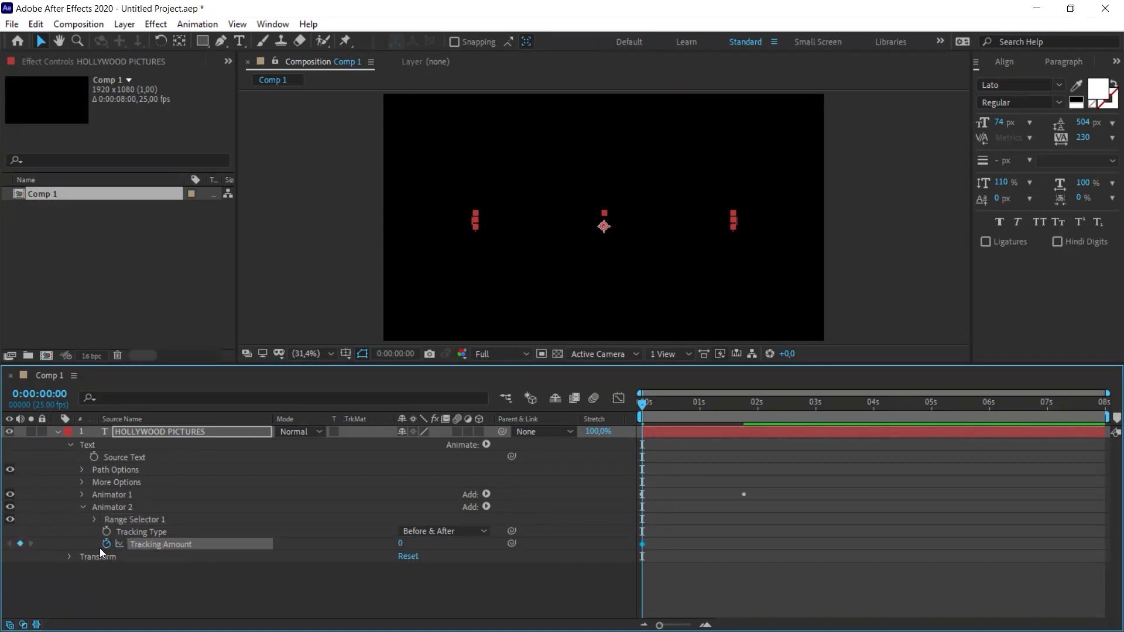
pyautogui.moveTo(689, 402); pyautogui.dragTo(998, 465)
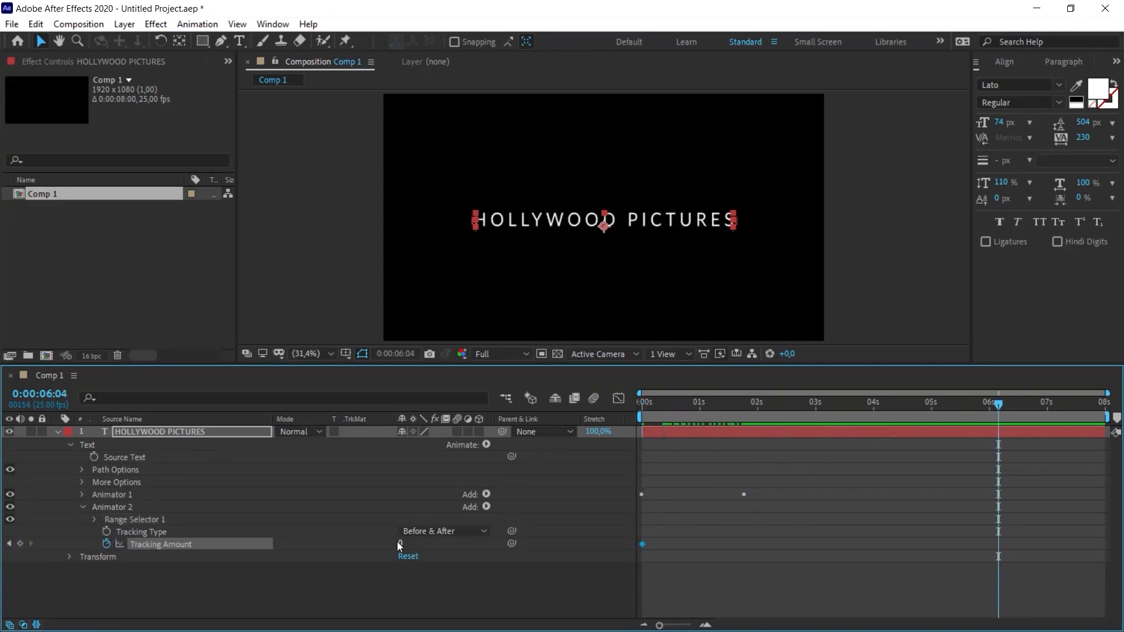
pyautogui.moveTo(398, 544); pyautogui.dragTo(424, 546)
# - Preview the title from the start and move Animator 1's end keyframe to about 3.3 seconds
pyautogui.moveTo(898, 404); pyautogui.dragTo(630, 567)
pyautogui.press('space')
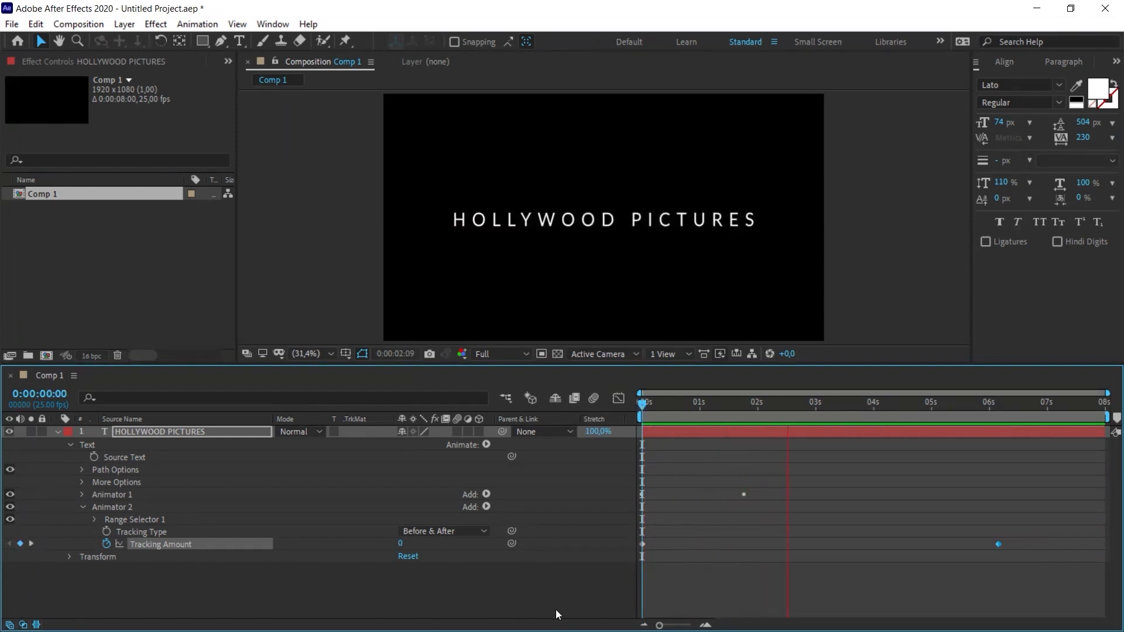
pyautogui.press('space')
pyautogui.moveTo(743, 495); pyautogui.dragTo(834, 495)
pyautogui.moveTo(843, 493); pyautogui.dragTo(952, 494)
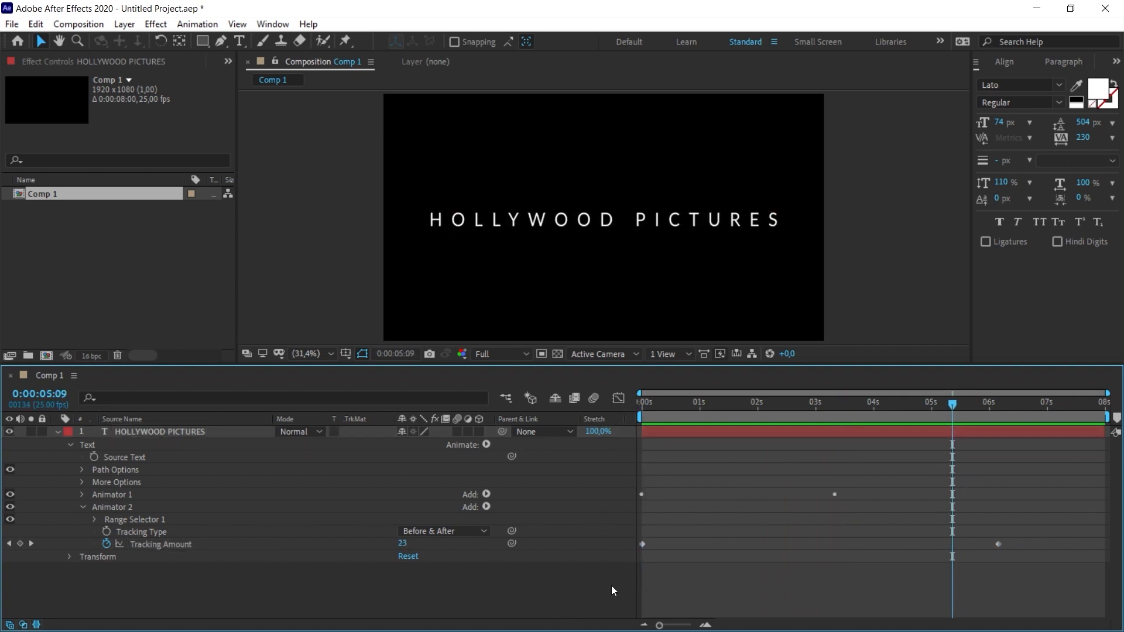
# - Add a Blur text animator to the HOLLYWOOD PICTURES layer and enable Blur keyframing at the first frame
pyautogui.click(650, 431)
pyautogui.click(197, 24)
pyautogui.moveTo(271, 213)
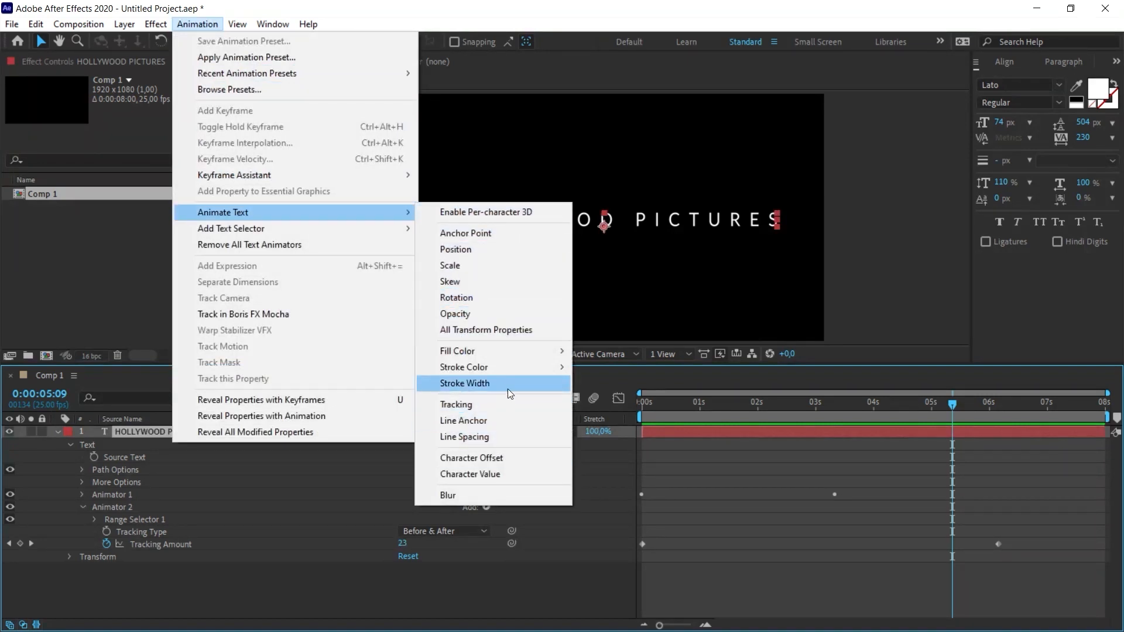
pyautogui.click(444, 496)
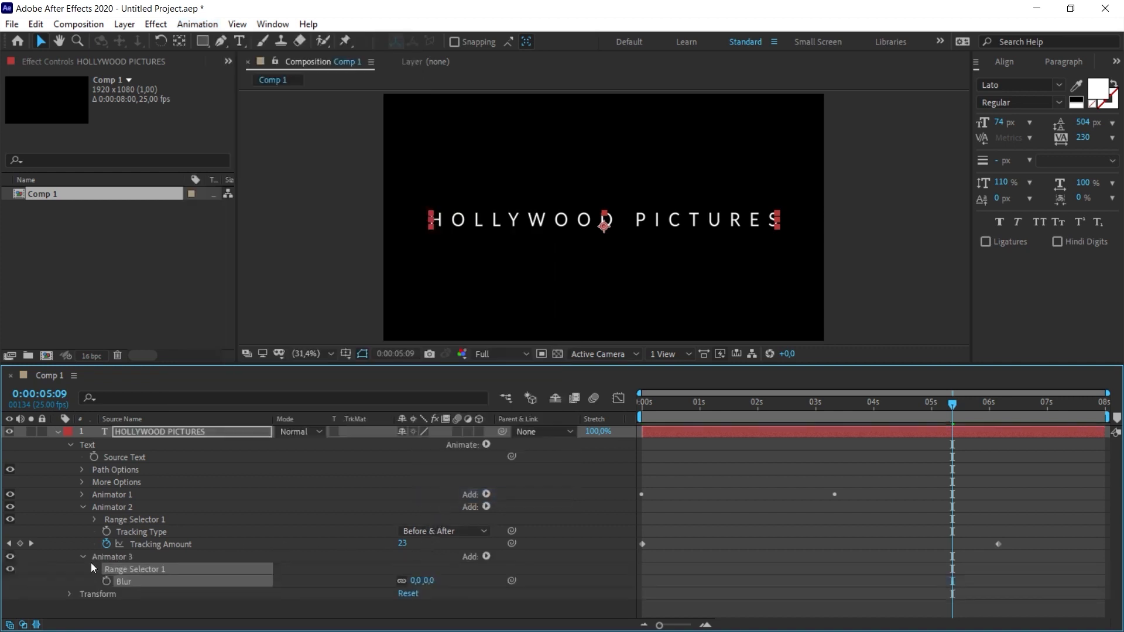
pyautogui.click(80, 507)
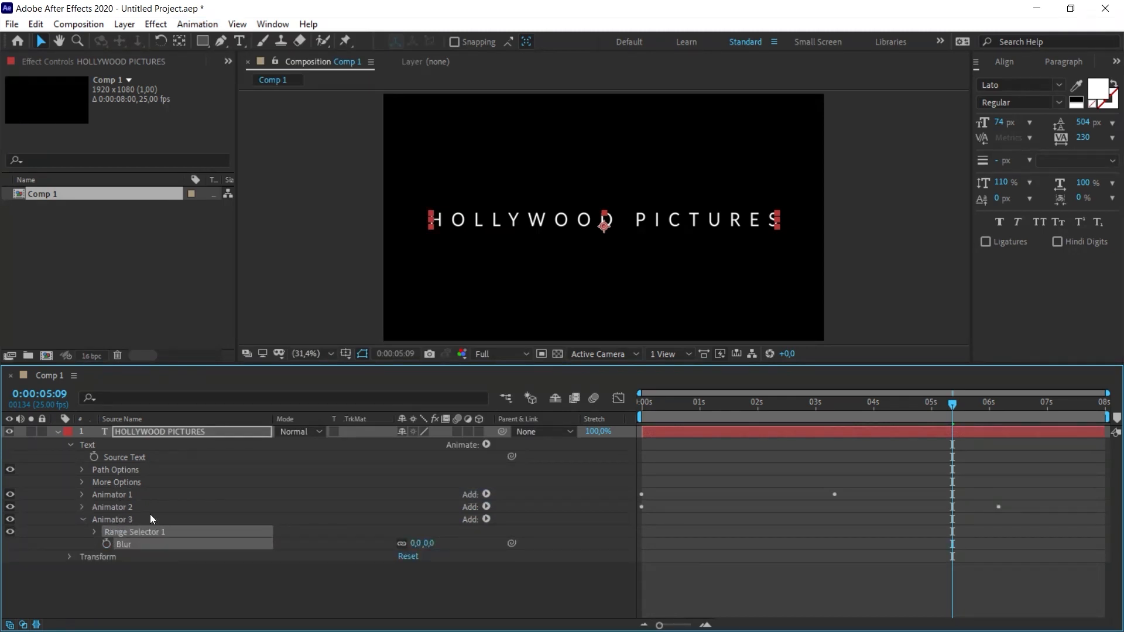
pyautogui.click(654, 404)
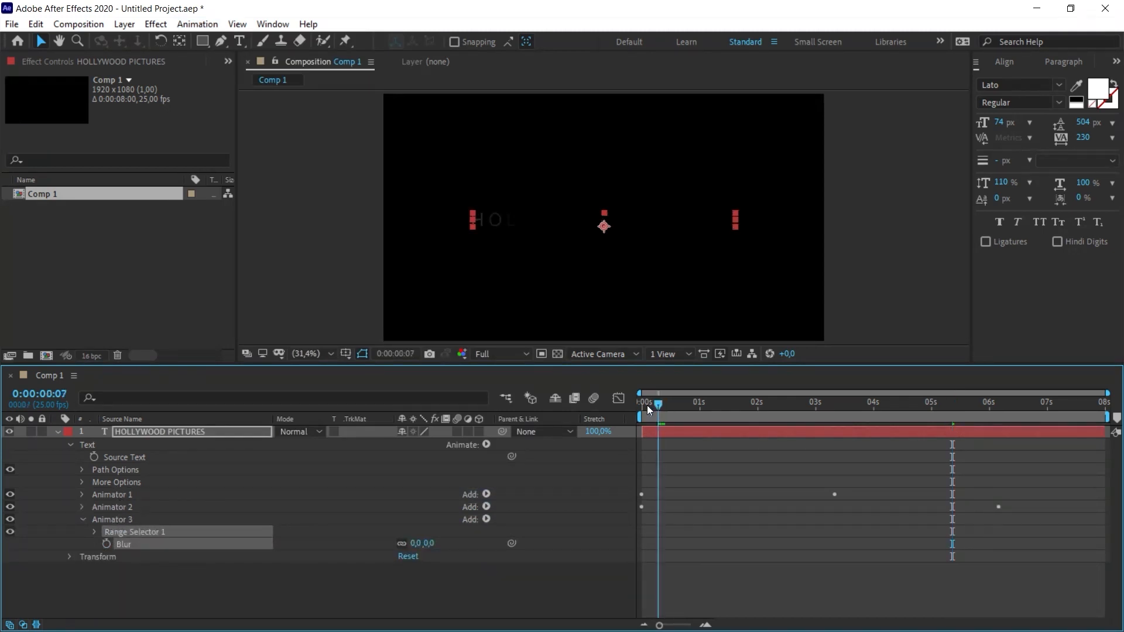
pyautogui.click(106, 544)
# - Try a second Blur keyframe of 29 at 0:00:01:21 and delete it
pyautogui.click(726, 405)
pyautogui.moveTo(725, 406); pyautogui.dragTo(748, 405)
pyautogui.moveTo(397, 538); pyautogui.dragTo(707, 489)
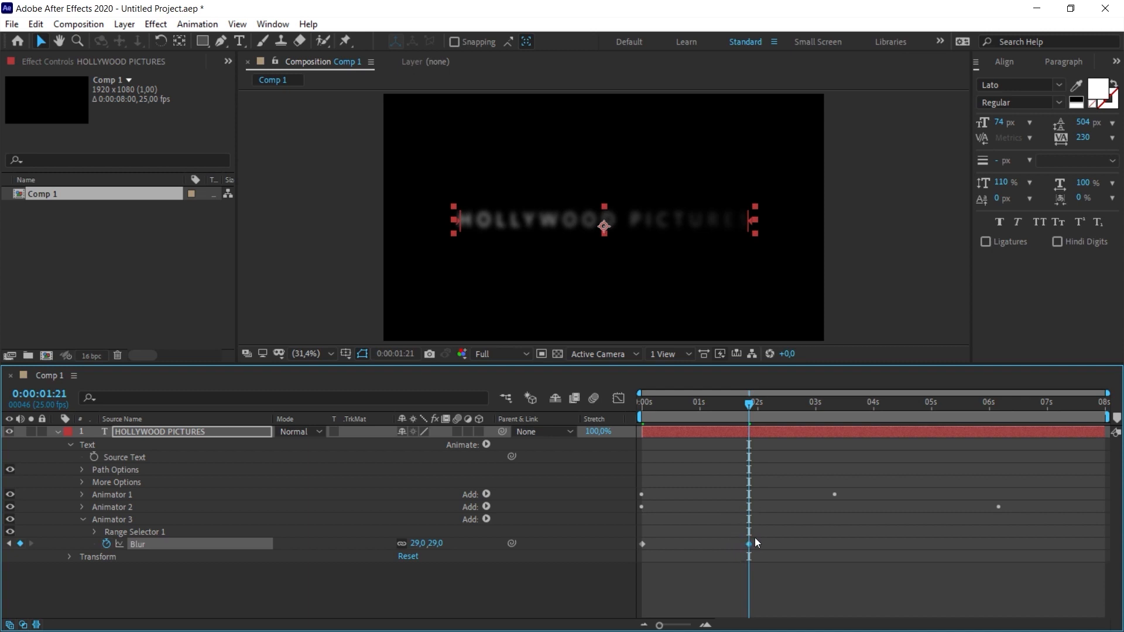
pyautogui.moveTo(680, 404); pyautogui.dragTo(639, 406)
pyautogui.press('Delete')
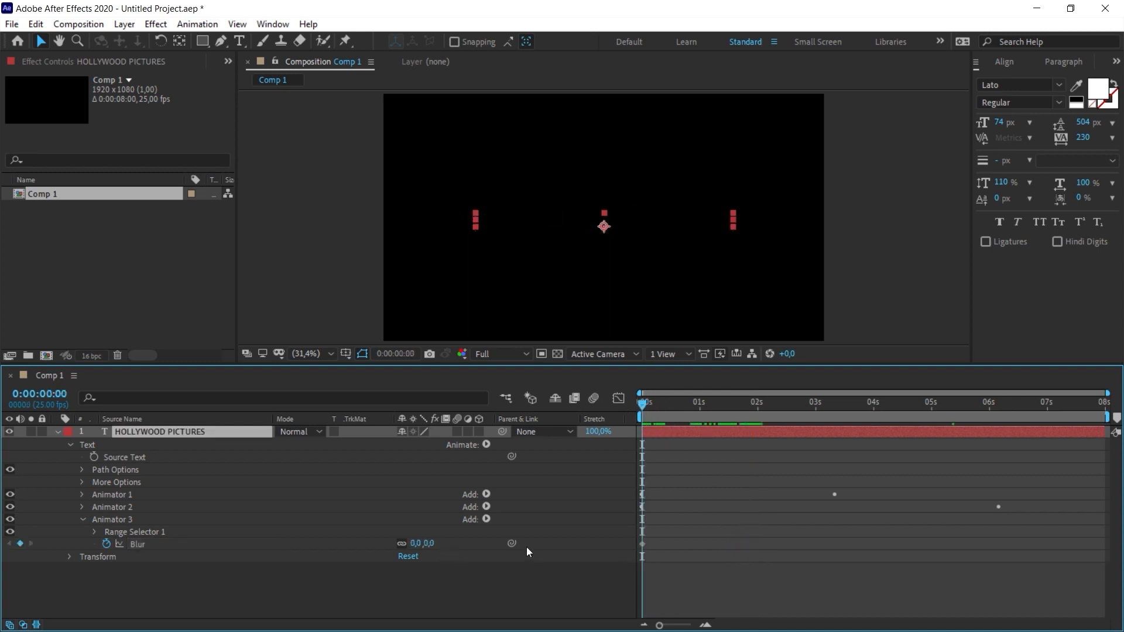
# - Keyframe Blur at 42 on the first frame and at 0 at about 2 seconds, and preview the animation
pyautogui.moveTo(416, 544); pyautogui.dragTo(457, 543)
pyautogui.moveTo(642, 402); pyautogui.dragTo(762, 412)
pyautogui.click(435, 544)
pyautogui.write('0')
pyautogui.press('Return')
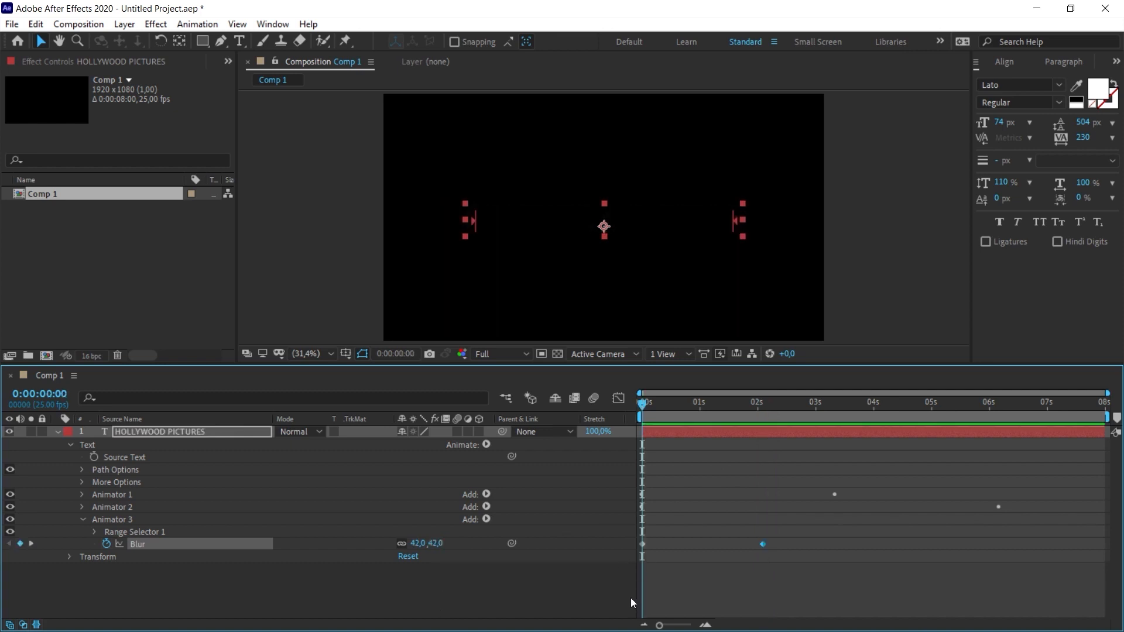
pyautogui.press('space')
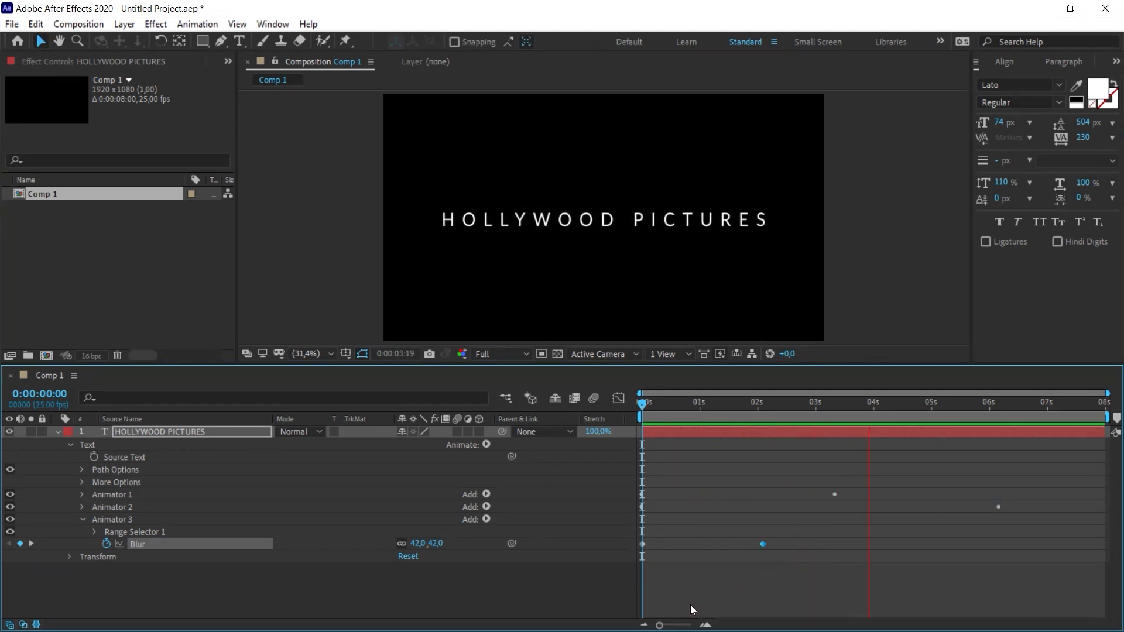
# - Move the last Tracking Amount keyframe to the end of the composition, apply Easy Ease to it, and play the result
pyautogui.press('u')
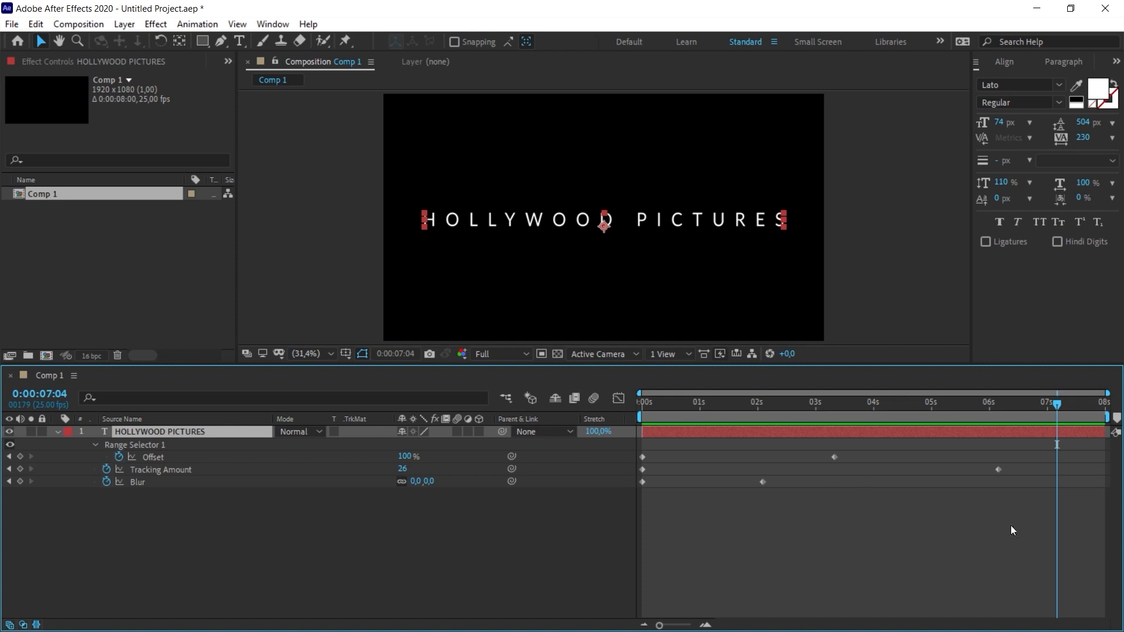
pyautogui.moveTo(997, 469); pyautogui.dragTo(1088, 476)
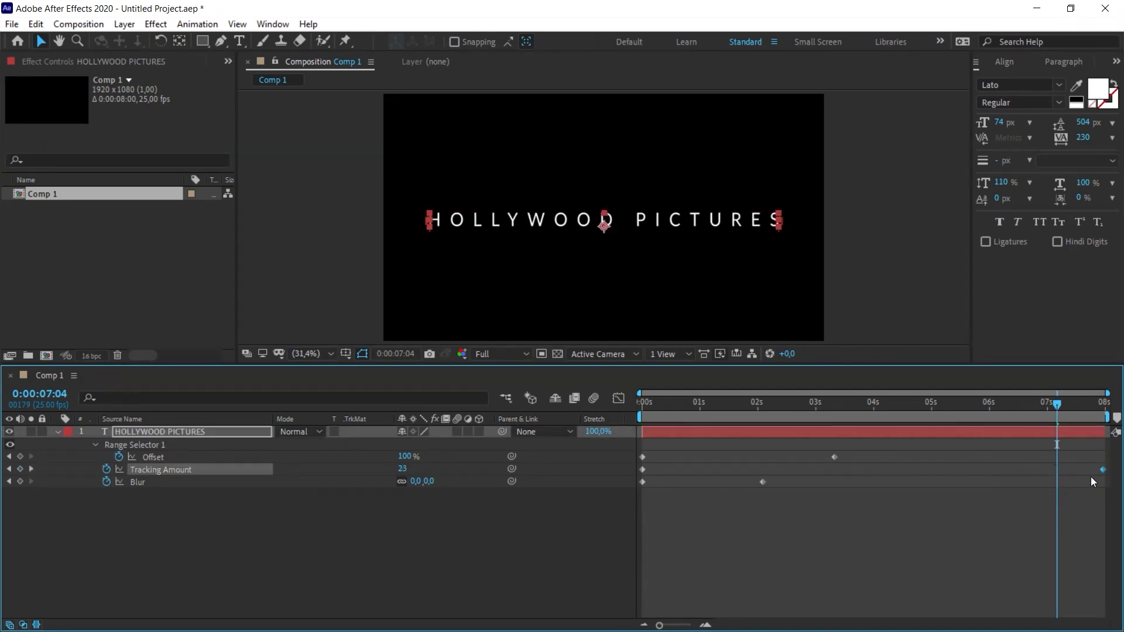
pyautogui.rightClick(1101, 469)
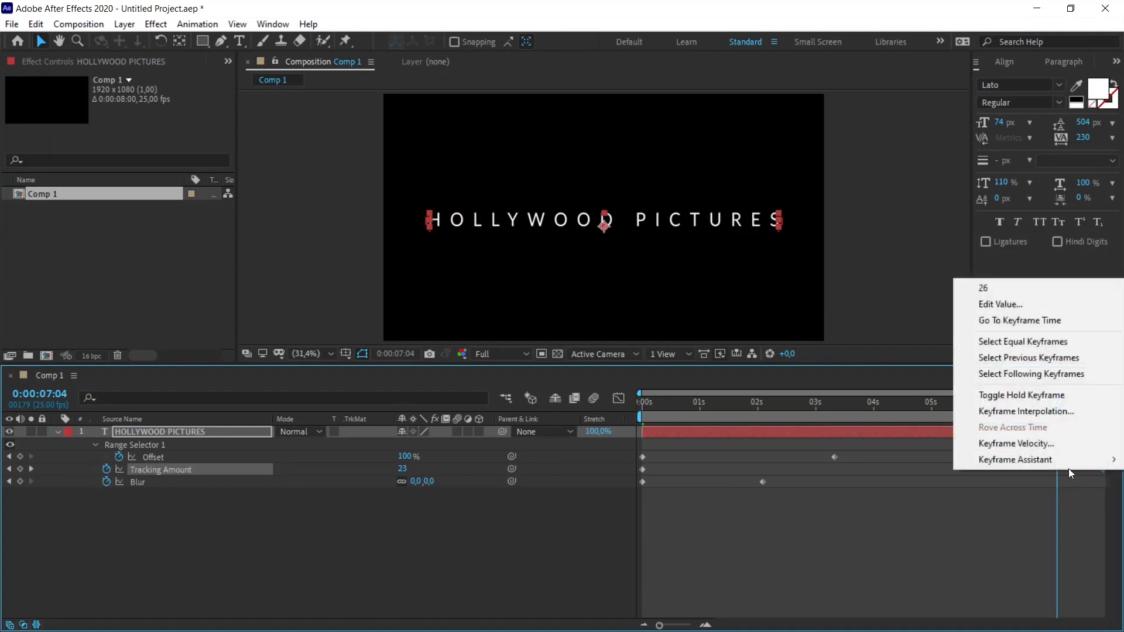
pyautogui.moveTo(1019, 461)
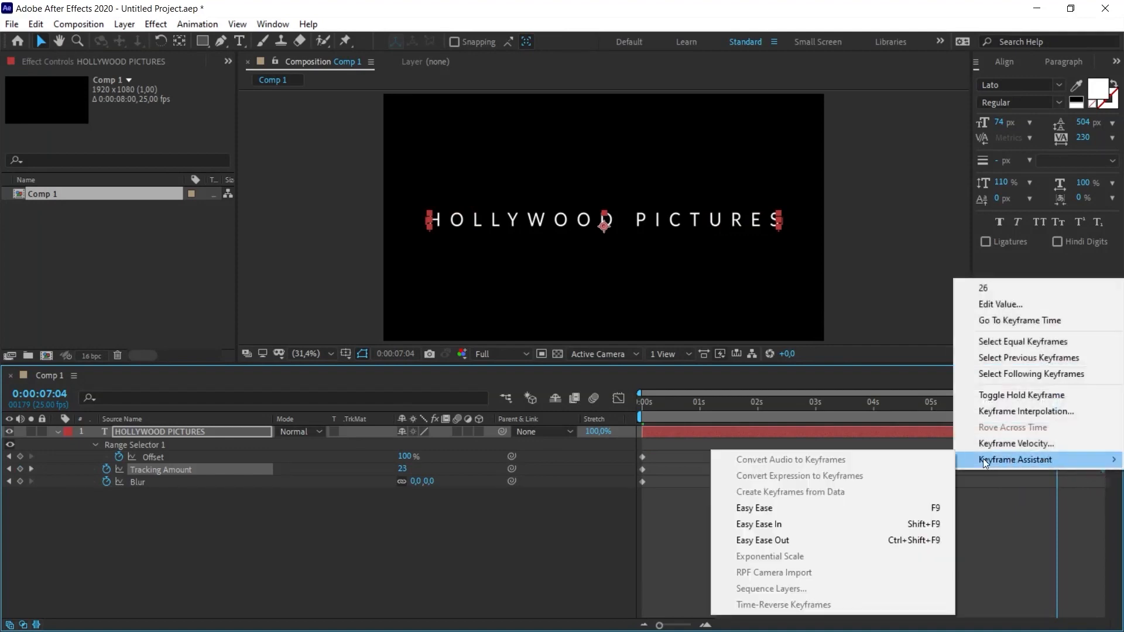
pyautogui.click(748, 509)
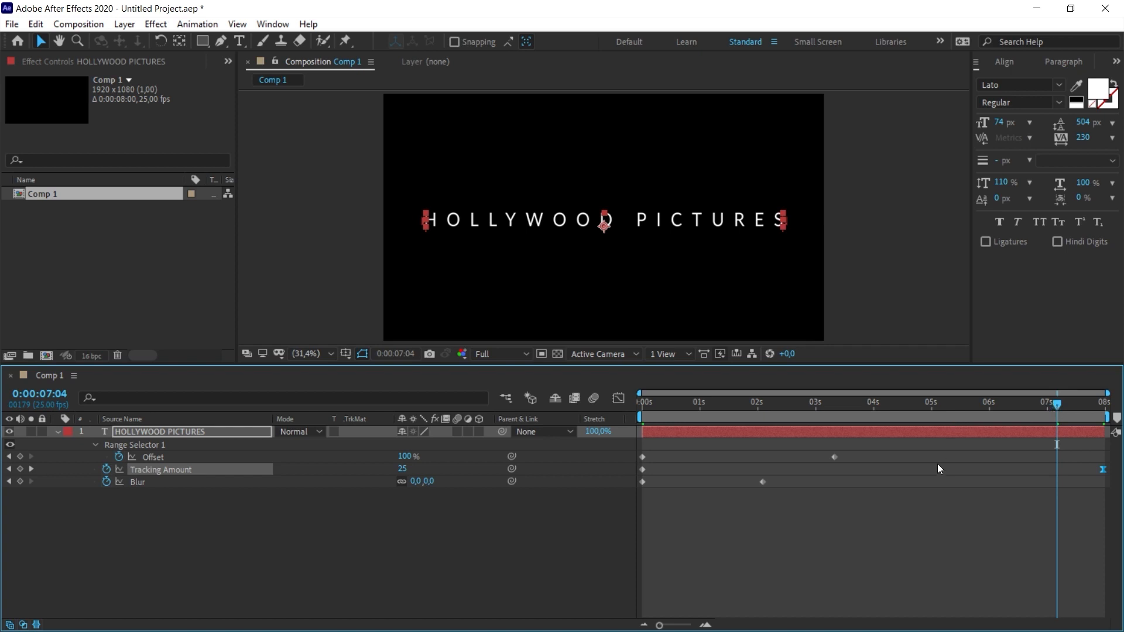
pyautogui.press('space')
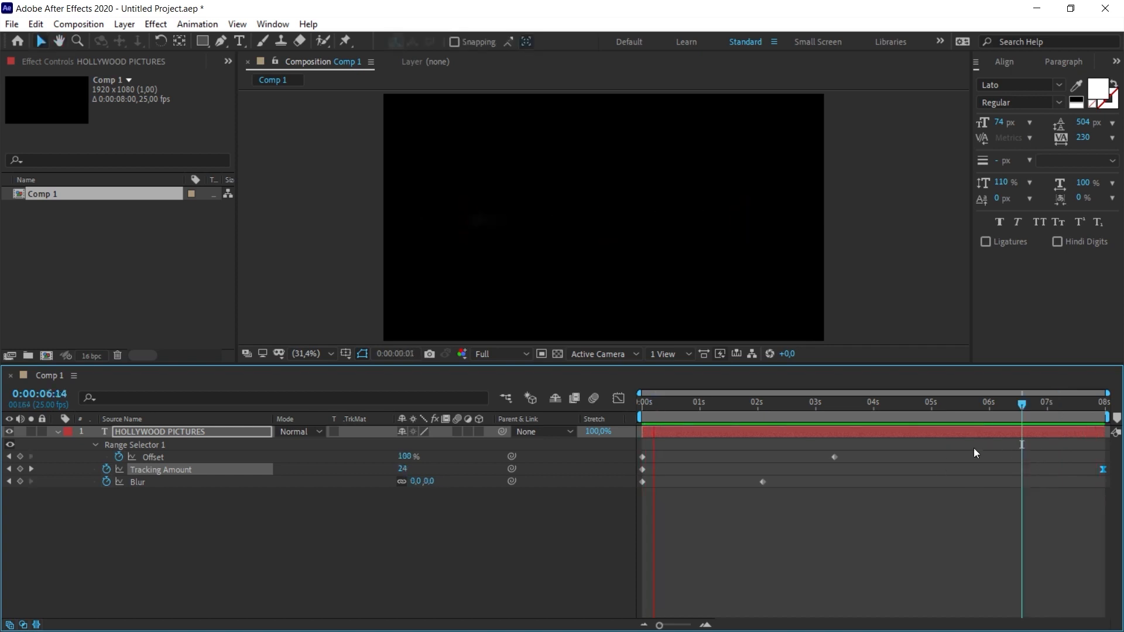
pyautogui.click(903, 589)
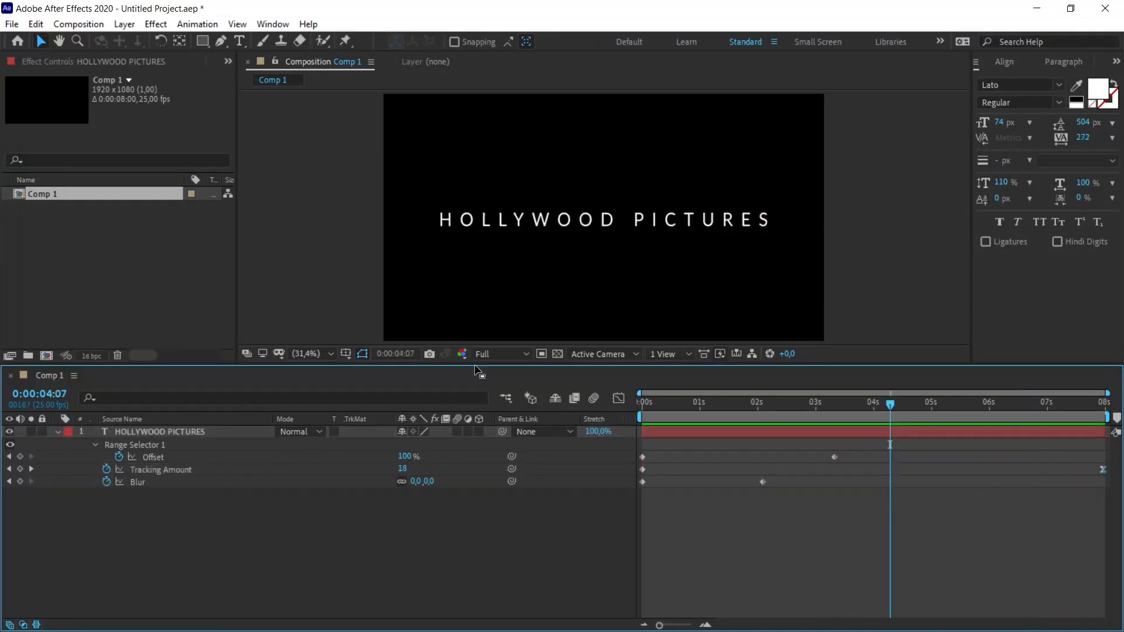
# - Select the HOLLYWOOD PICTURES text layer in the timeline
pyautogui.click(197, 24)
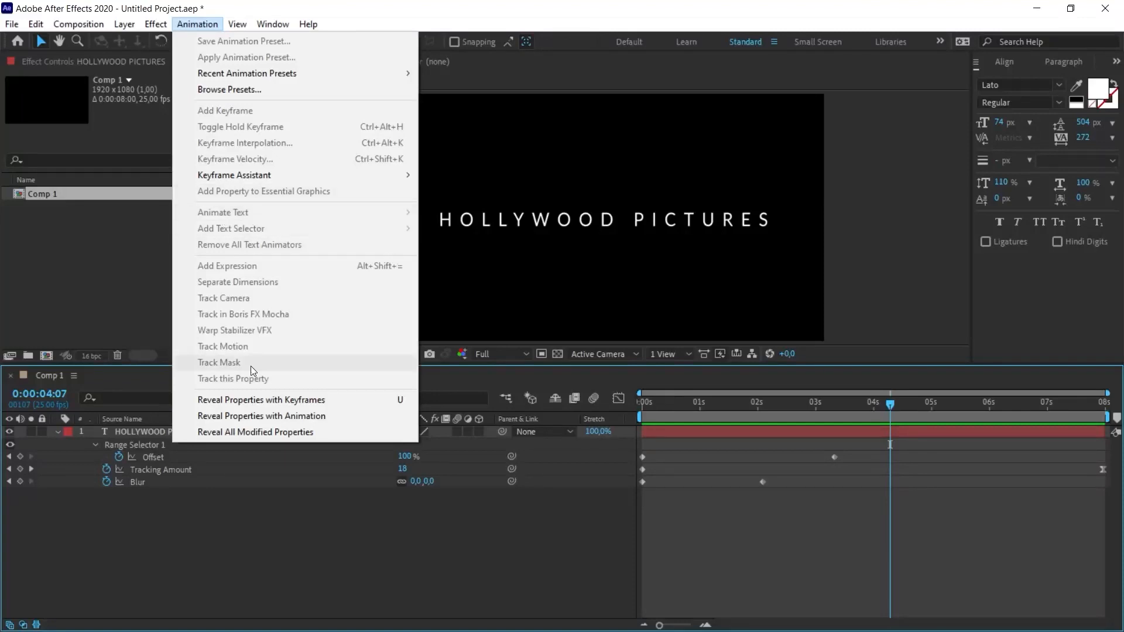
pyautogui.click(133, 434)
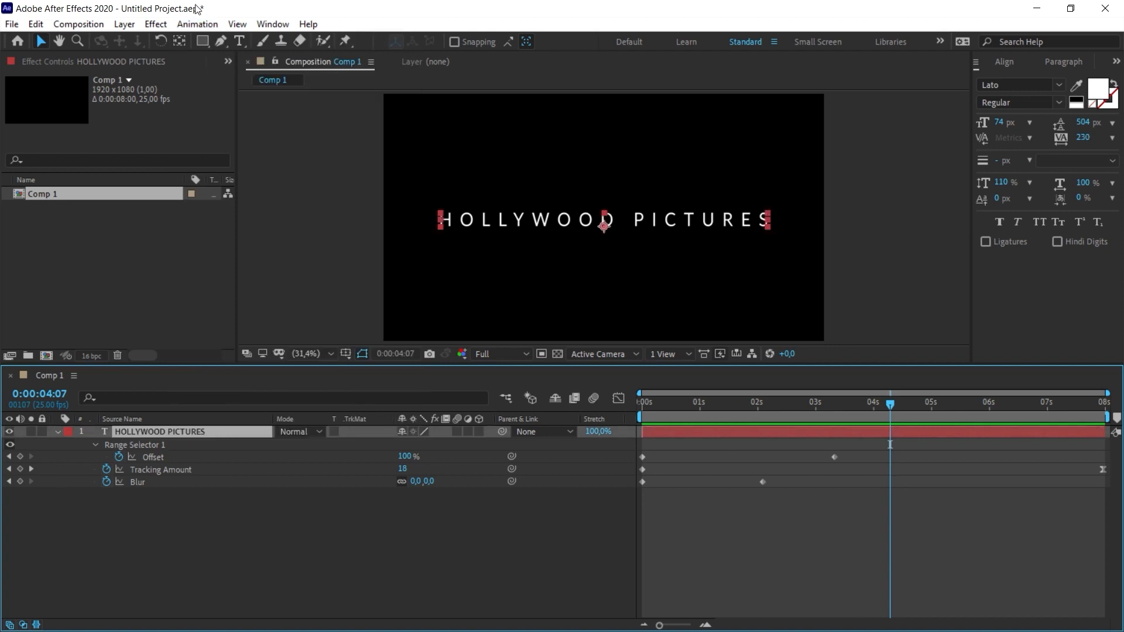